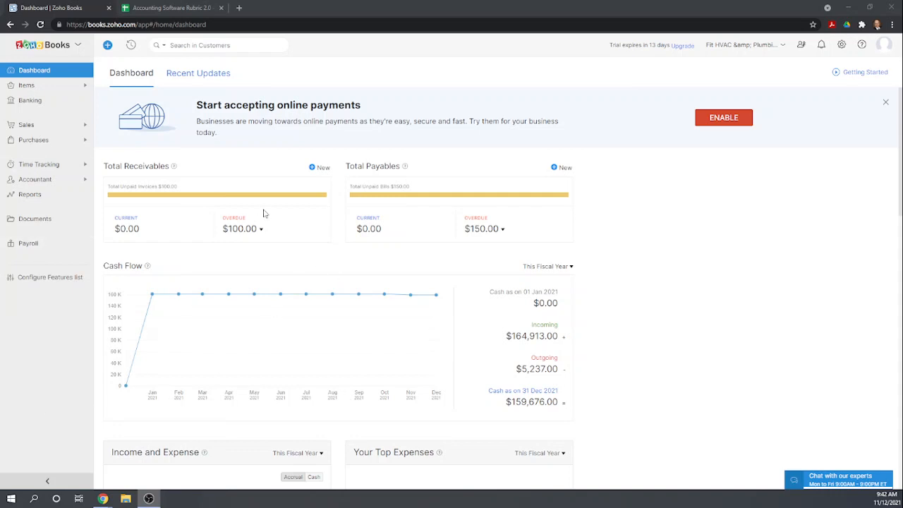
Check the rubric's Chapter 4 banking criteria, and open the bank statement import page in Zoho Books
left_click(163, 9)
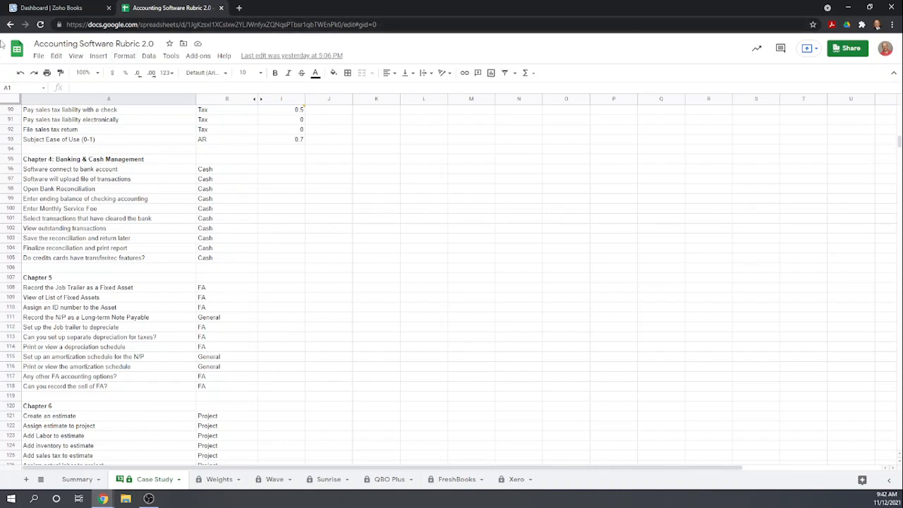
left_click(51, 8)
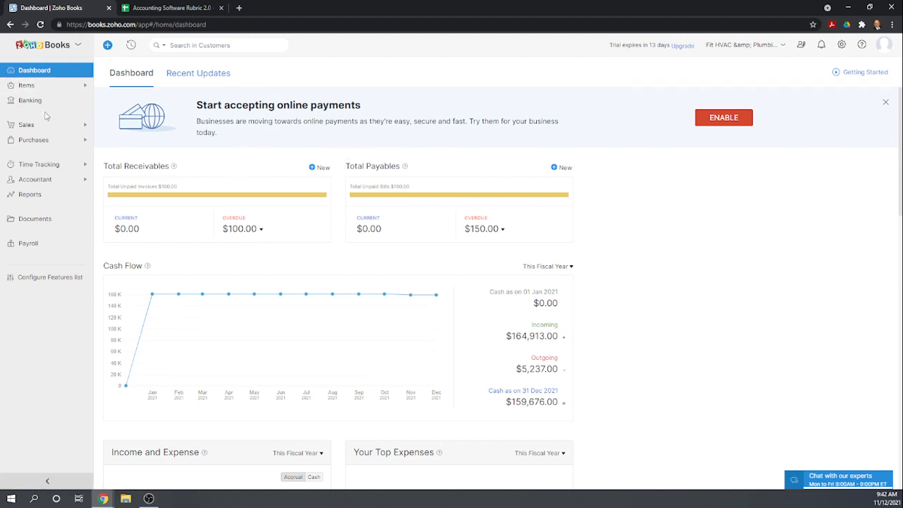
left_click(26, 102)
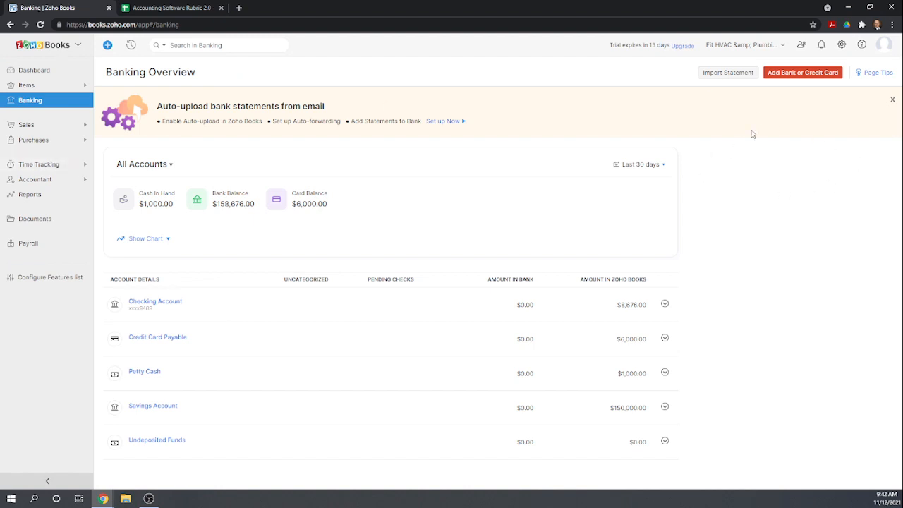
left_click(729, 73)
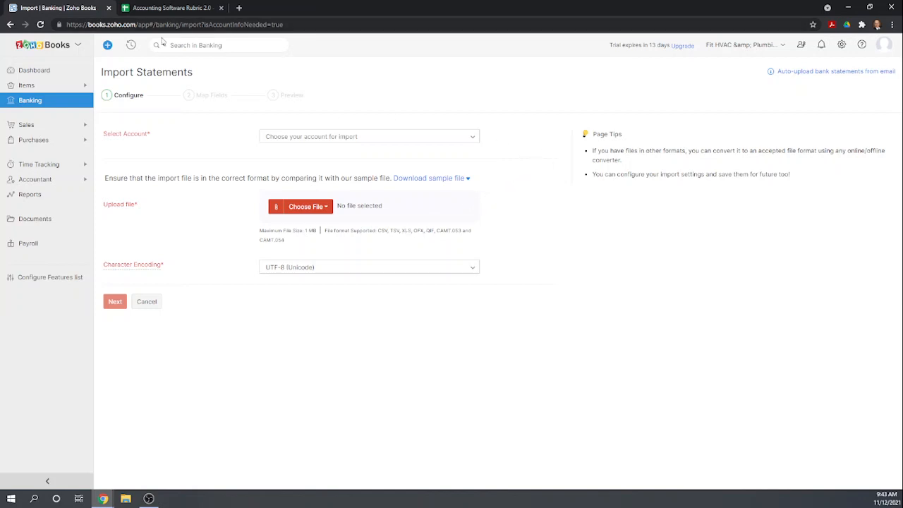
In the Google Sheets rubric, enter a score of 1 for "Software will upload file of transactions"
left_click(149, 10)
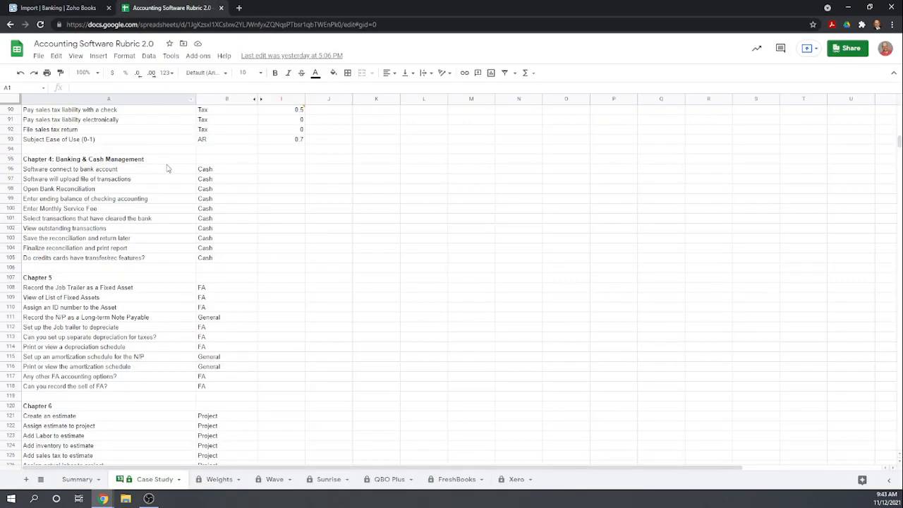
left_click(270, 180)
type("1")
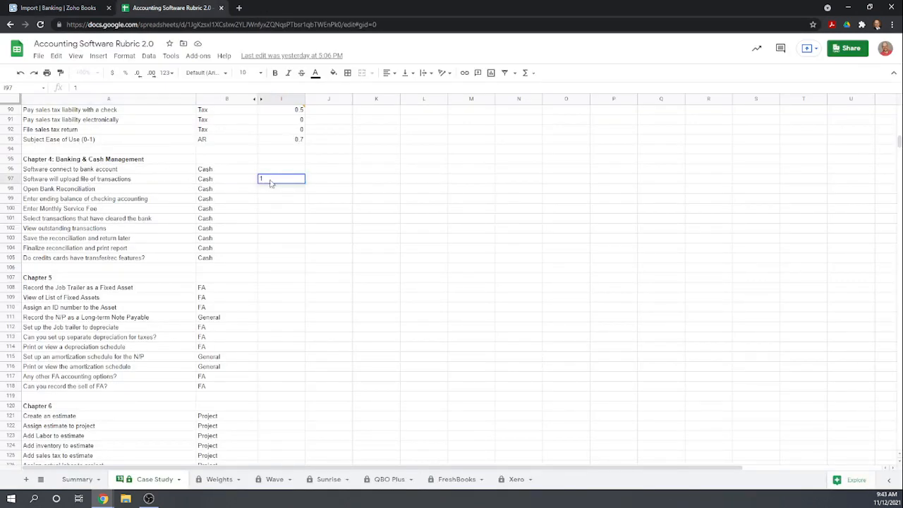
key("Return")
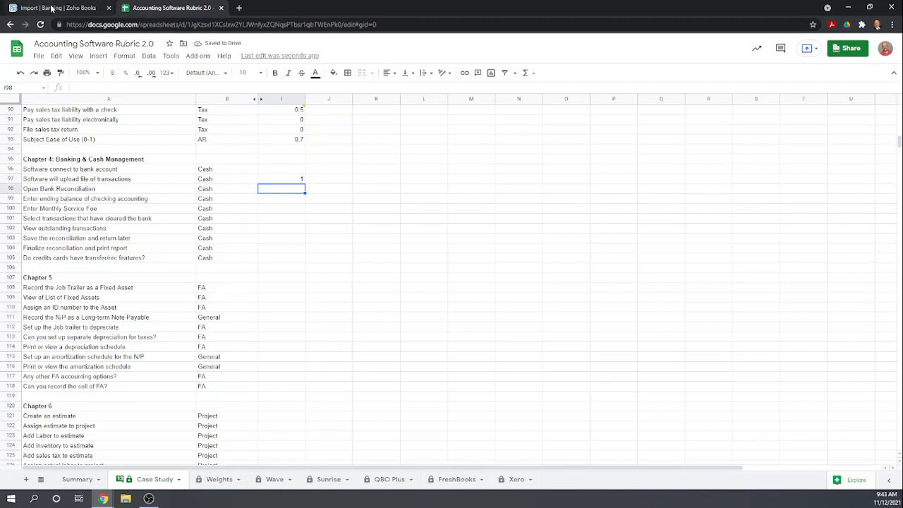
In Zoho Books, examine the Checking Account's automatic import setup for Bank of America - Bank, and return to the Banking Overview
left_click(51, 8)
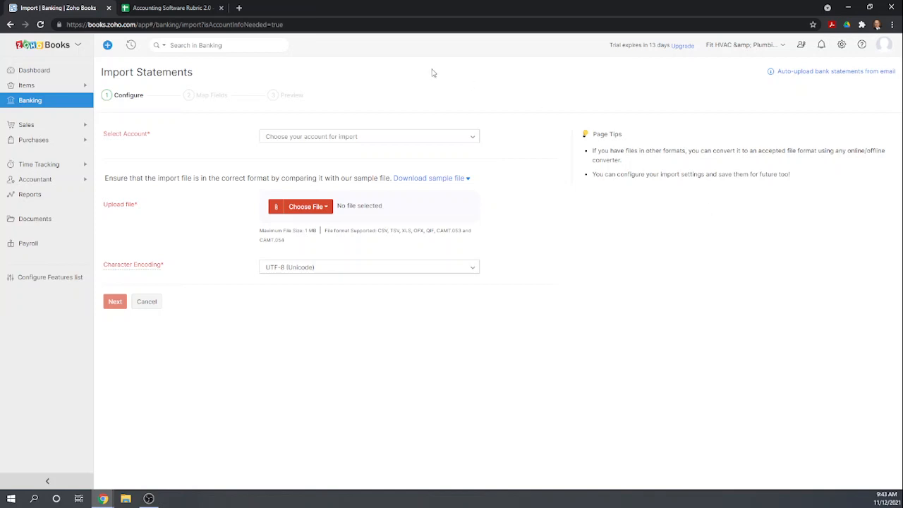
left_click(31, 102)
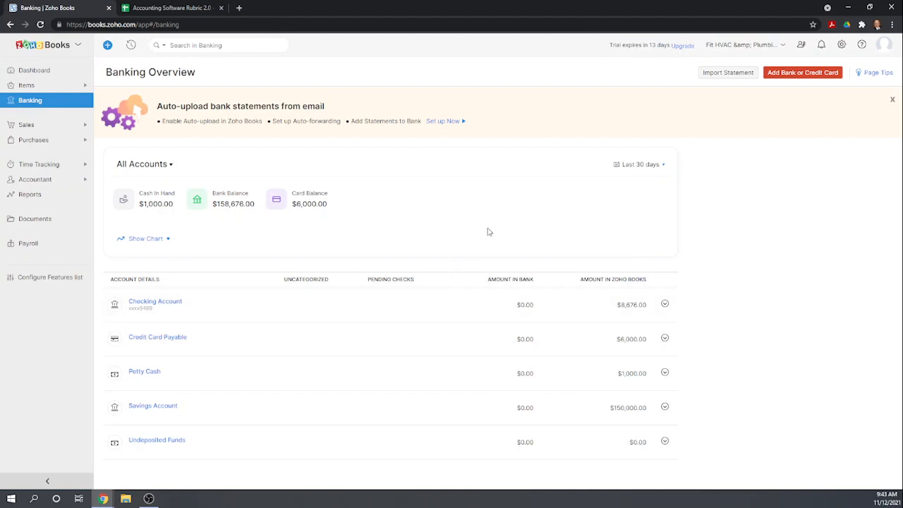
left_click(153, 304)
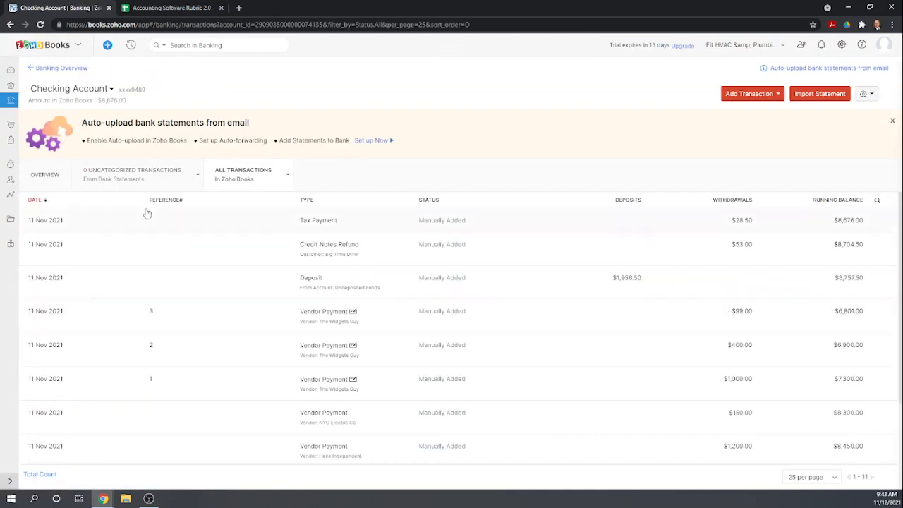
left_click(871, 95)
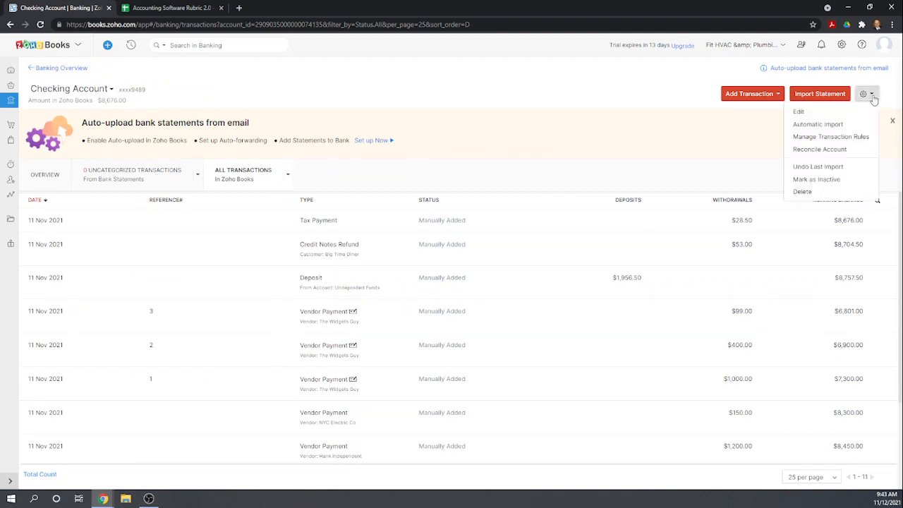
left_click(833, 125)
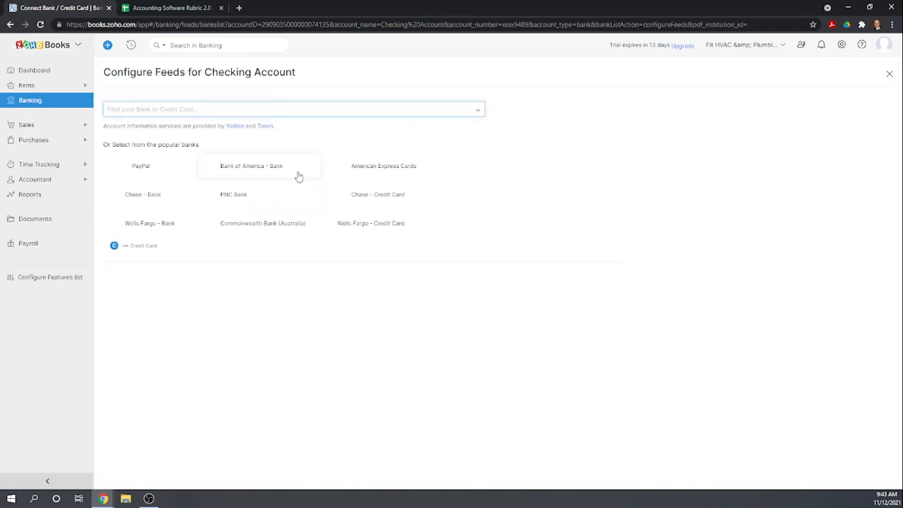
left_click(275, 165)
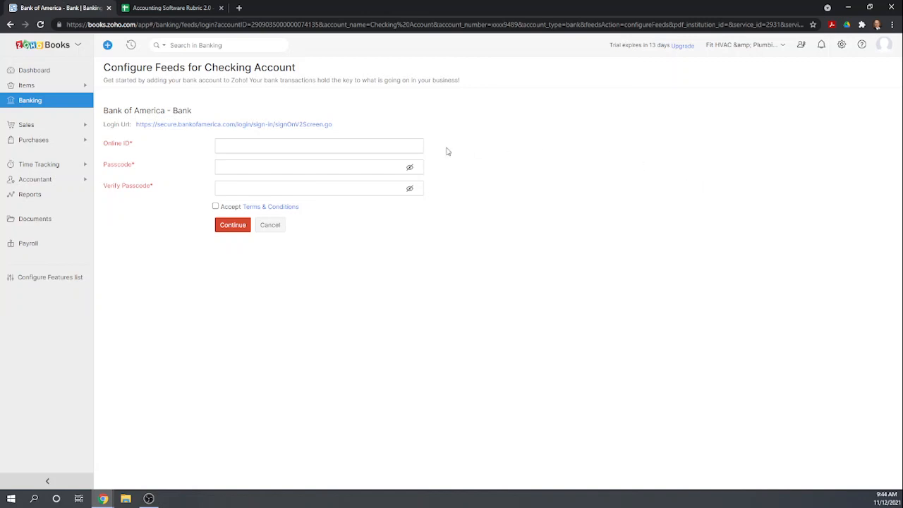
left_click(30, 103)
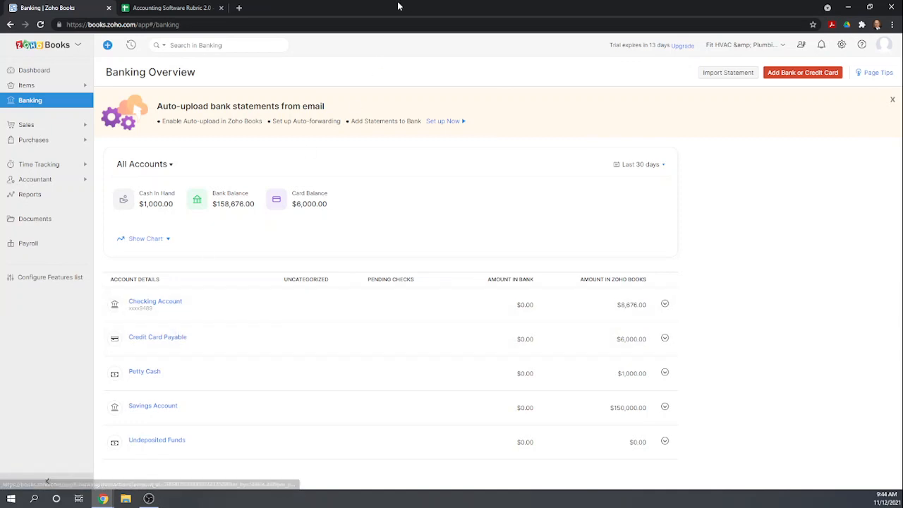
In the Google Sheets rubric, enter a score of 1 for "Software connect to bank account"
left_click(175, 10)
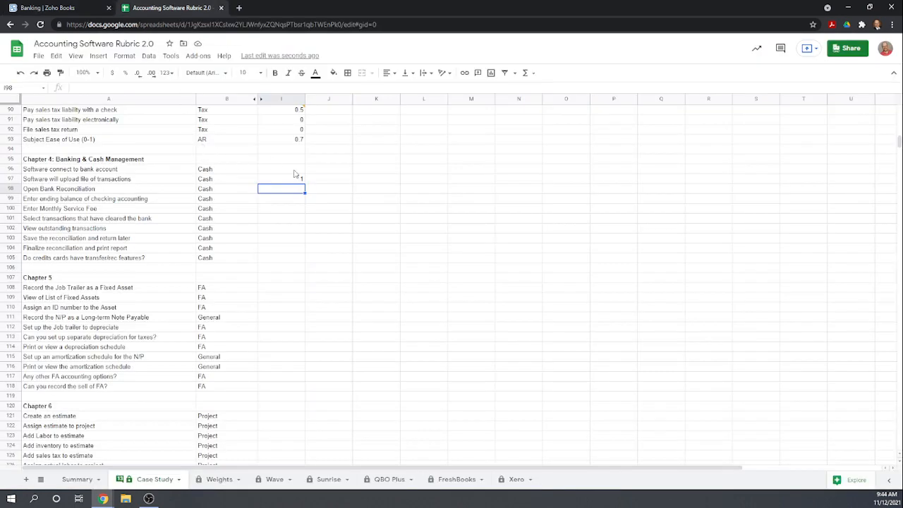
left_click(295, 172)
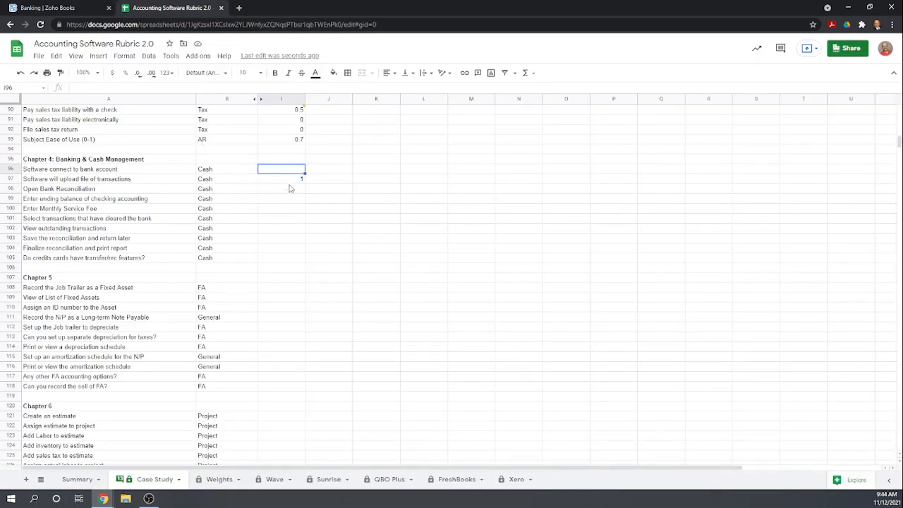
type("1")
key("Return")
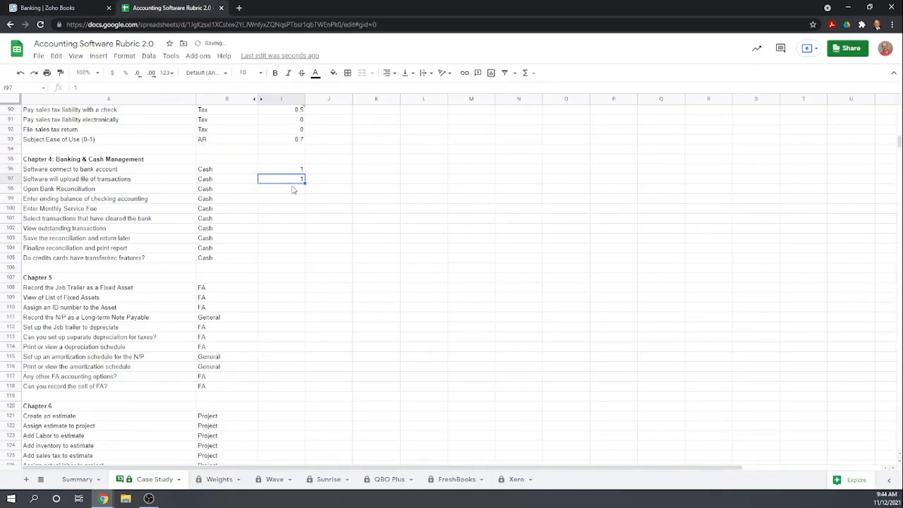
In Zoho Books, start a Checking Account reconciliation for 01 Nov 2021 to 30 Nov 2021 with a closing balance of $8,637.50
left_click(48, 9)
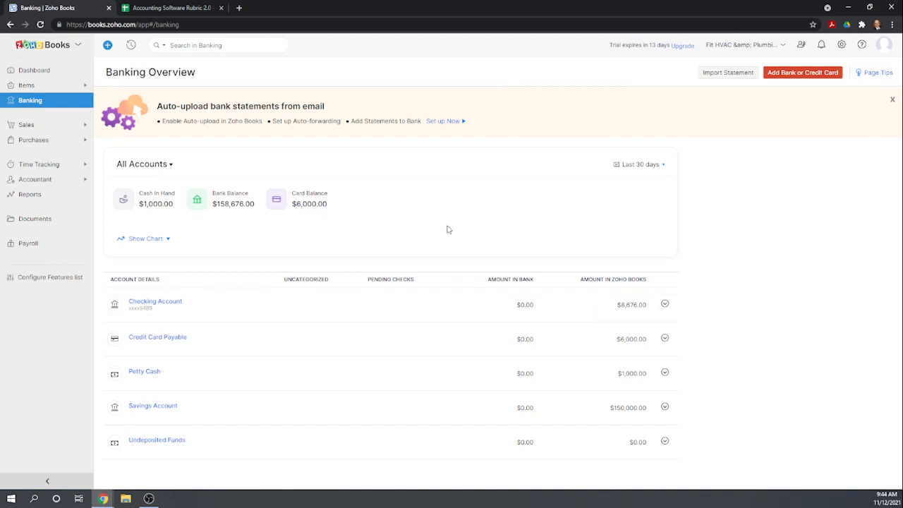
left_click(166, 305)
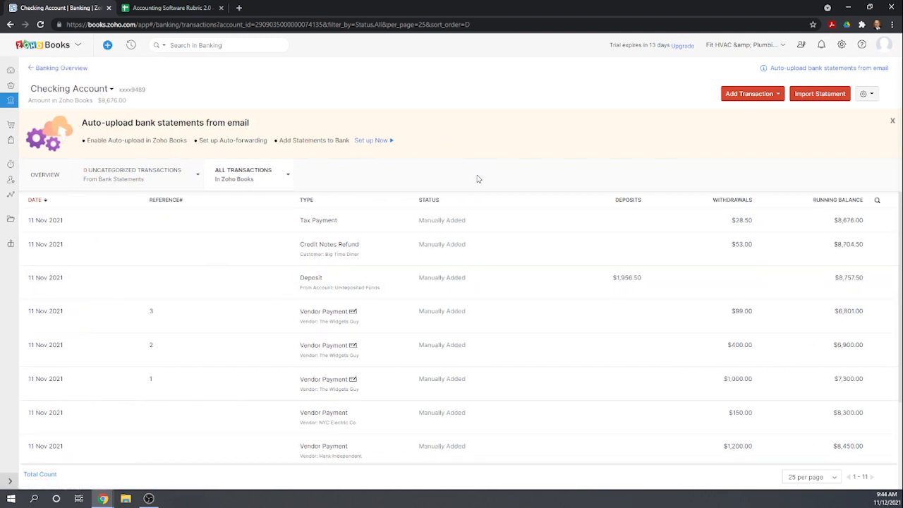
left_click(868, 94)
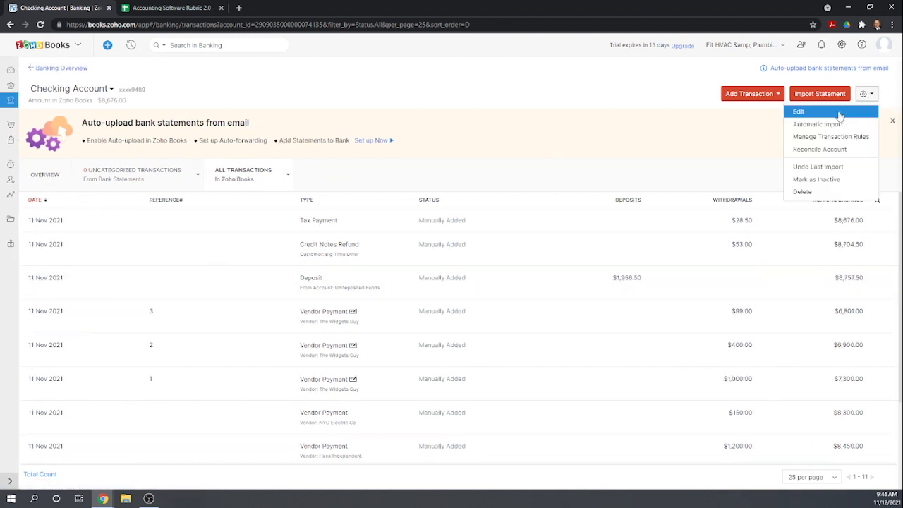
left_click(835, 152)
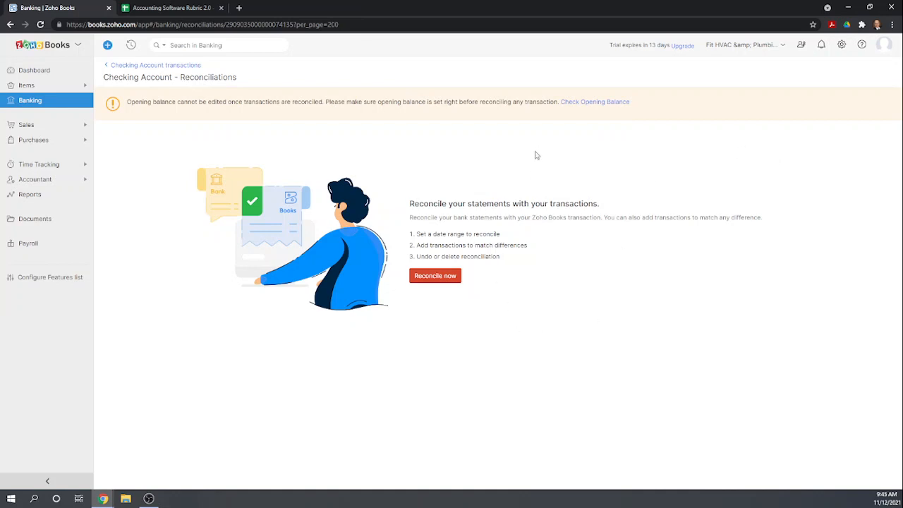
left_click(447, 280)
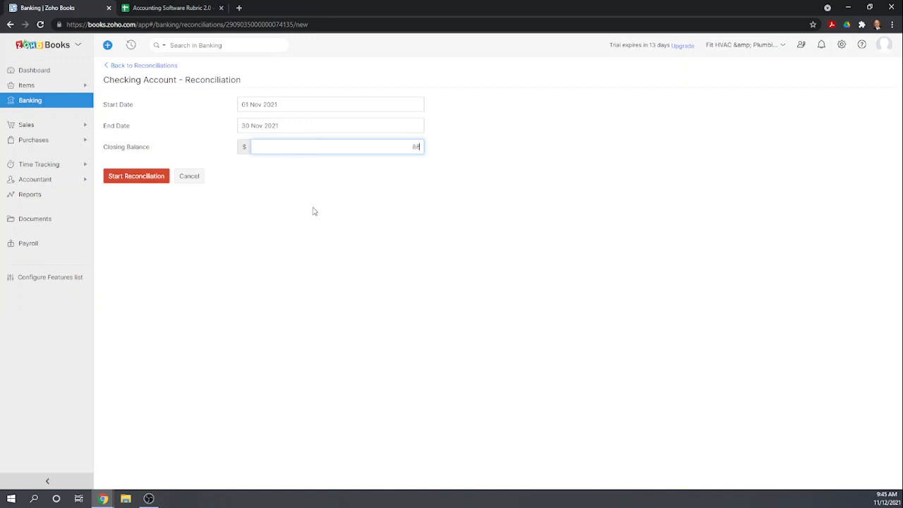
type("37.5")
left_click(139, 179)
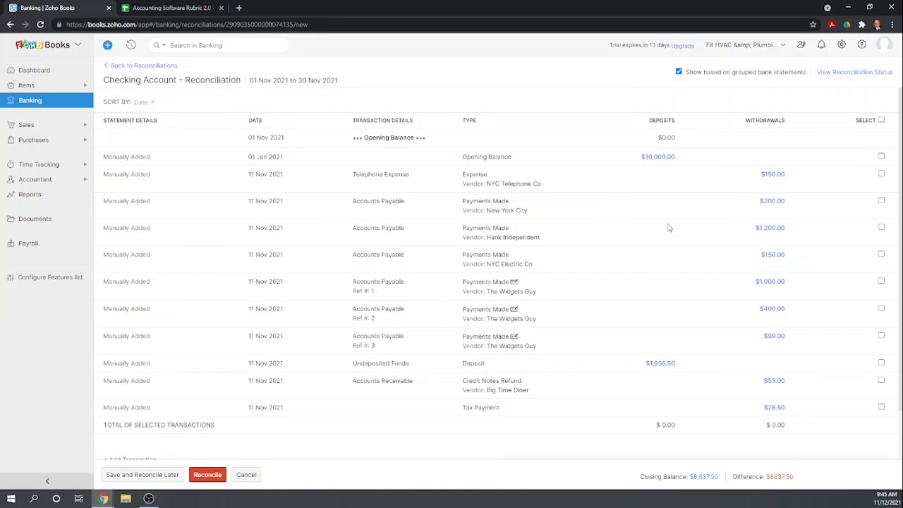
Select the opening balance, the telephone expense, all six vendor payments and the $1,956.50 deposit as cleared in the reconciliation
scroll(698, 232, "down", 1)
scroll(703, 220, "up", 1)
scroll(649, 381, "down", 3)
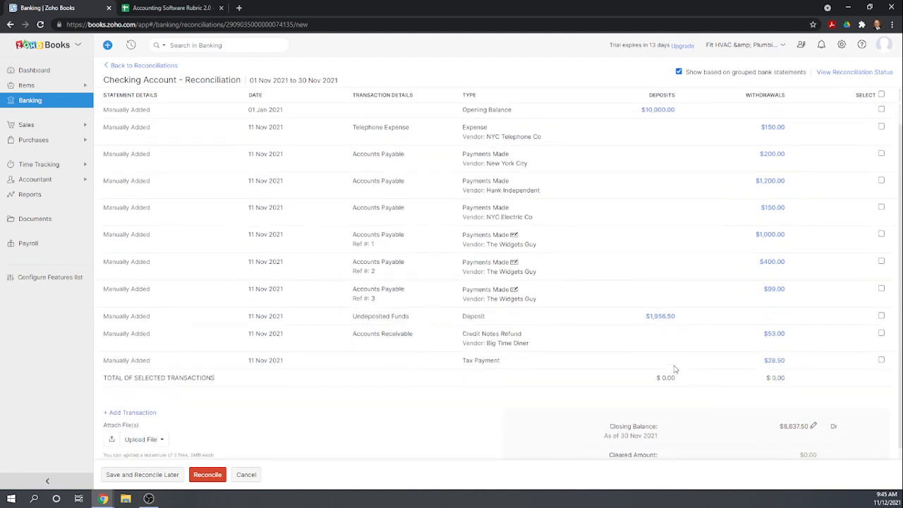
scroll(659, 358, "down", 3)
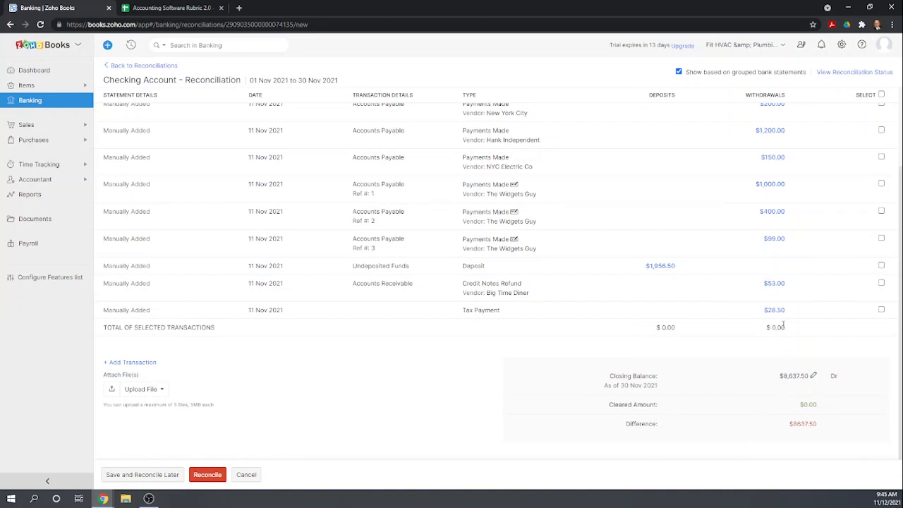
scroll(801, 232, "up", 3)
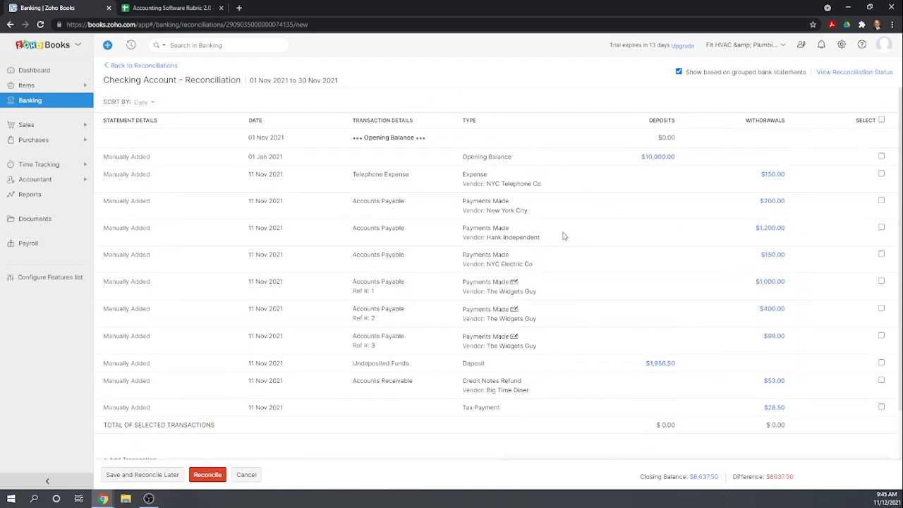
left_click(880, 157)
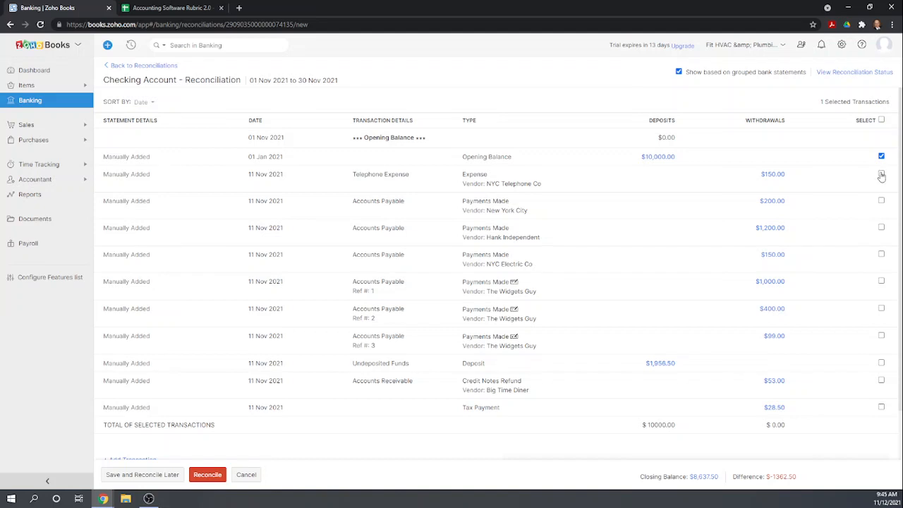
left_click(881, 175)
left_click(881, 203)
left_click(882, 229)
left_click(880, 255)
left_click(880, 282)
left_click(881, 309)
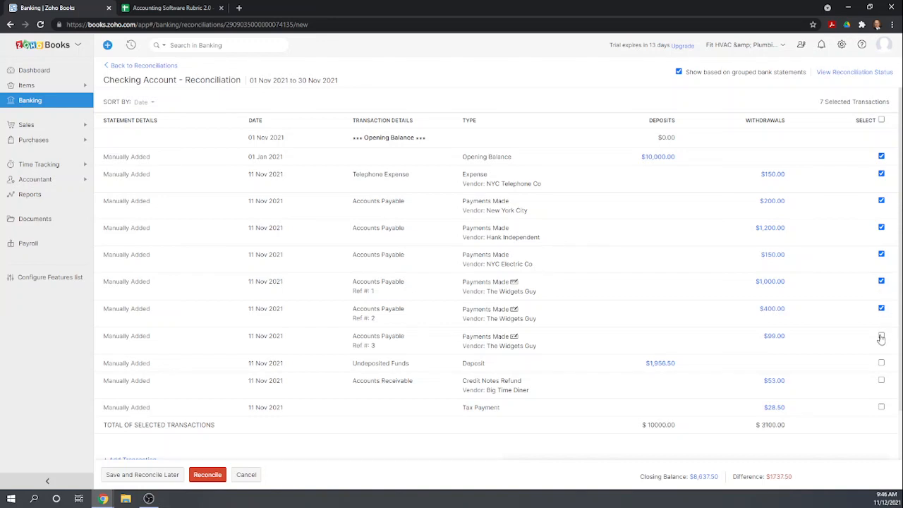
left_click(880, 336)
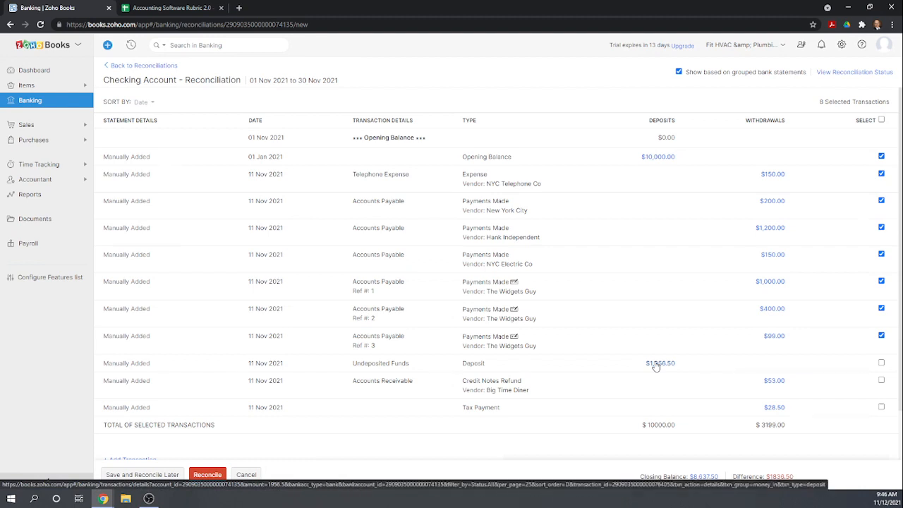
left_click(881, 364)
Review the reconciliation's selected transactions and start adding a withdrawal dated 11 Nov 2021
scroll(815, 344, "down", 1)
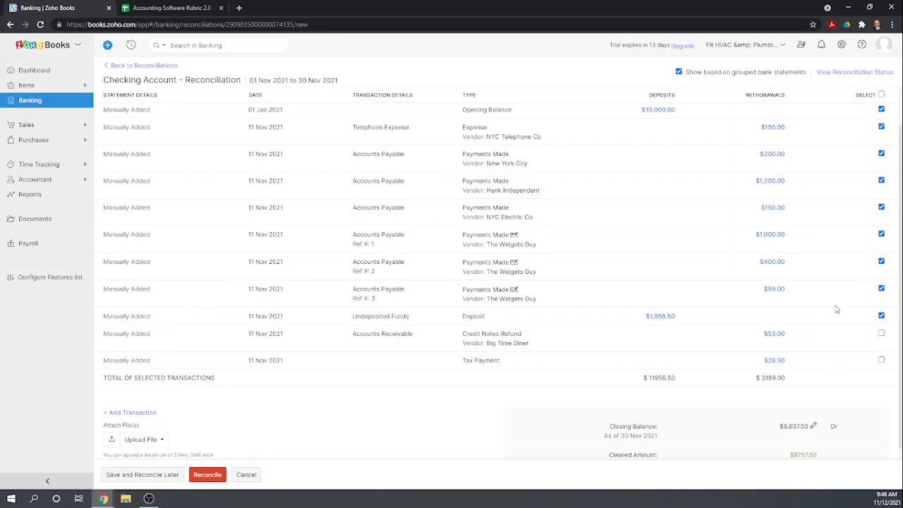
scroll(836, 309, "down", 1)
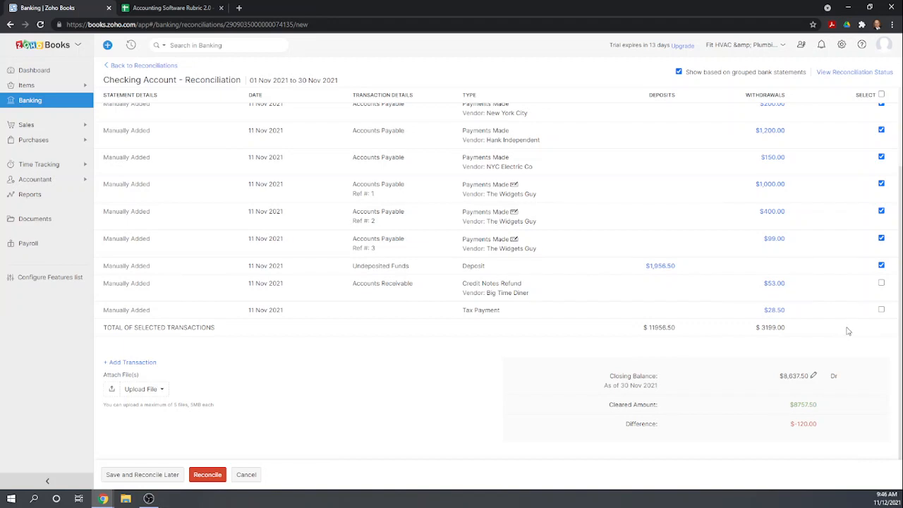
scroll(751, 234, "up", 2)
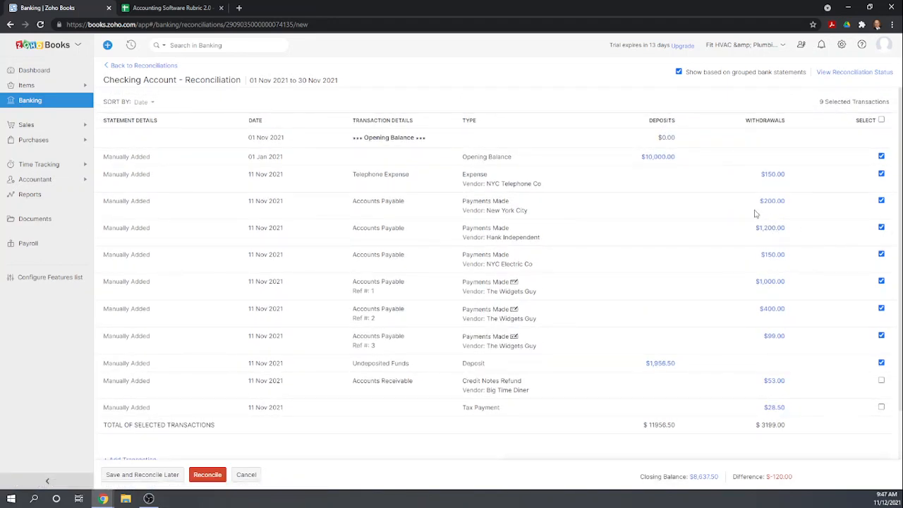
scroll(661, 192, "down", 3)
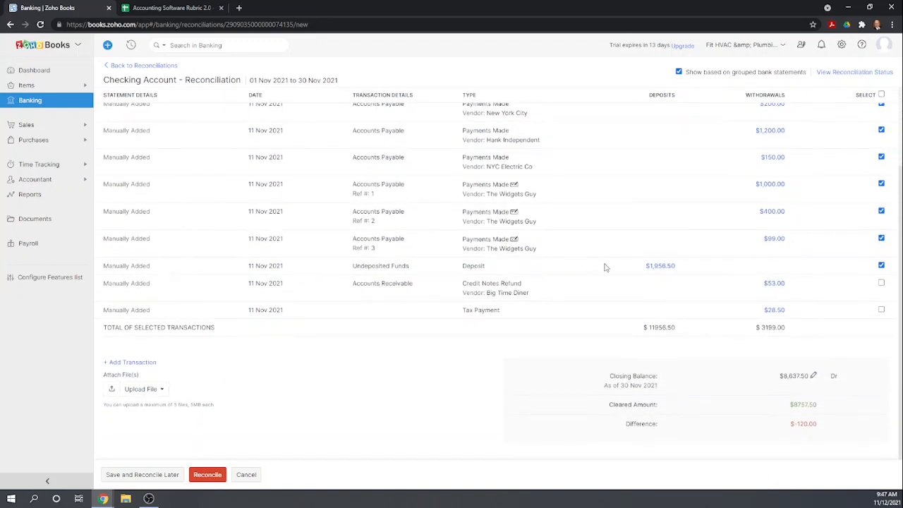
left_click(146, 367)
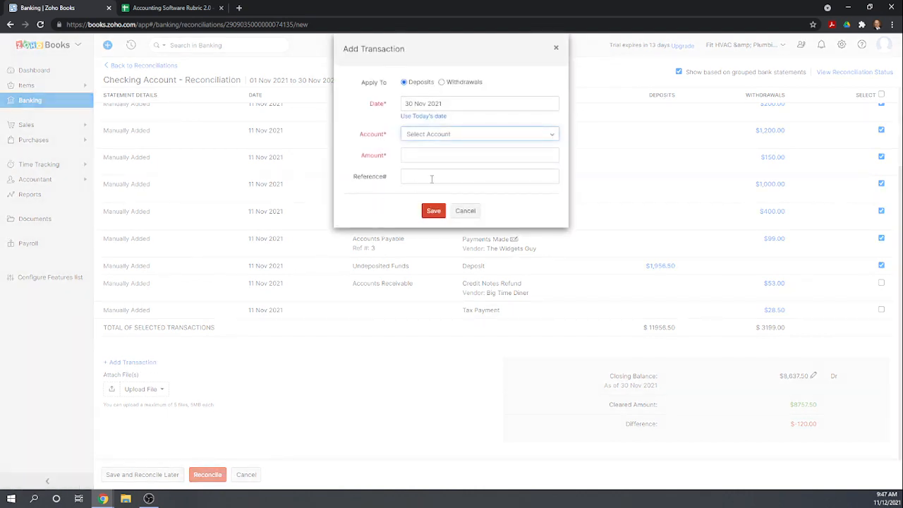
left_click(441, 82)
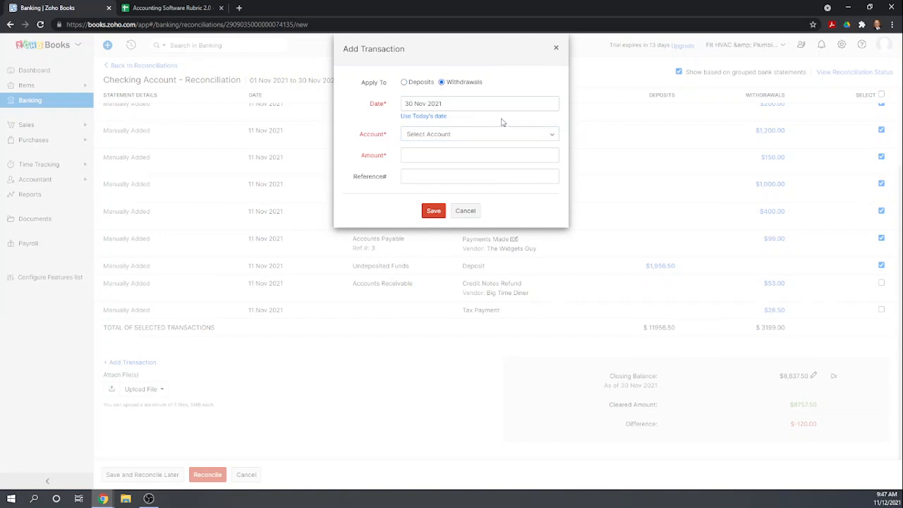
left_click_drag(466, 103, 388, 114)
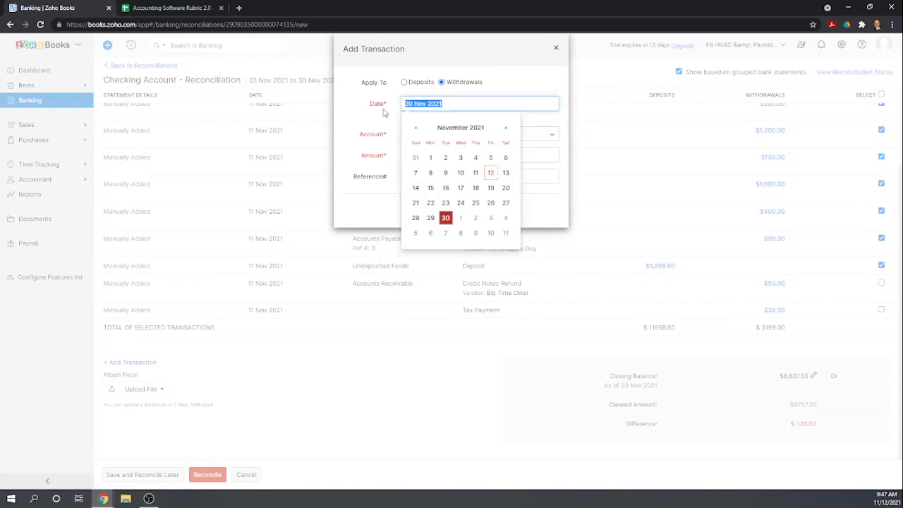
left_click(477, 173)
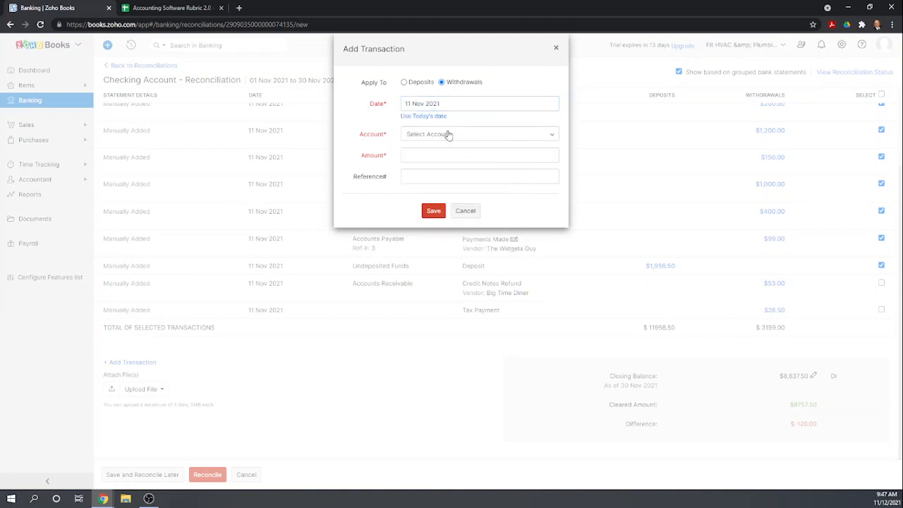
Assign the withdrawal to the Other Expenses account with an amount of 100, and save it to the reconciliation
left_click(448, 135)
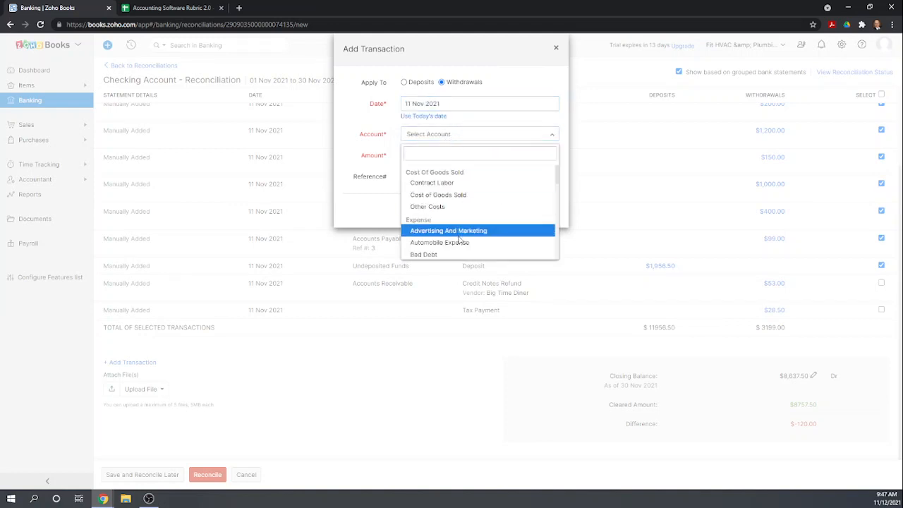
type("insu")
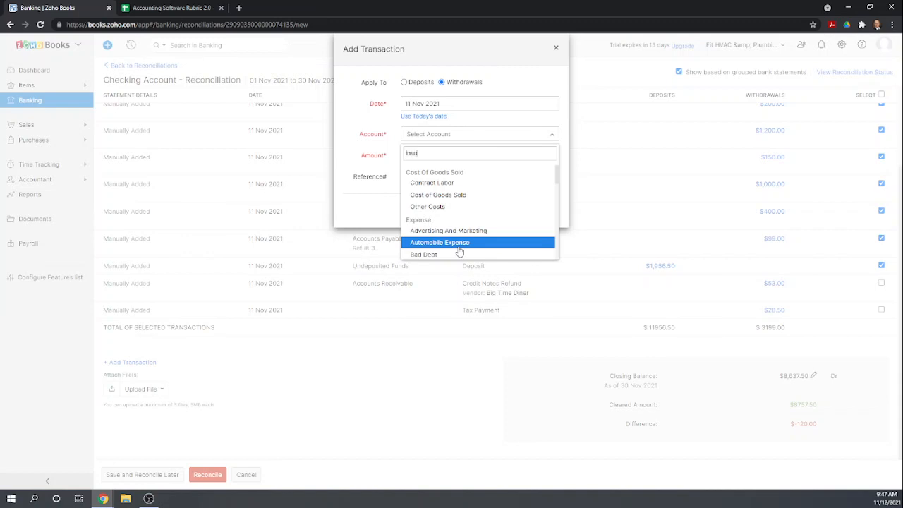
type("r")
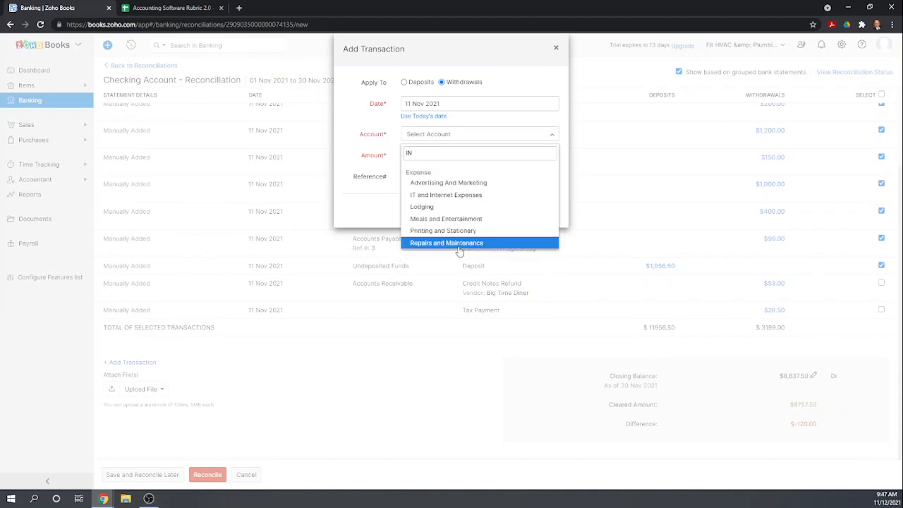
key("BackSpace")
key("BackSpace")
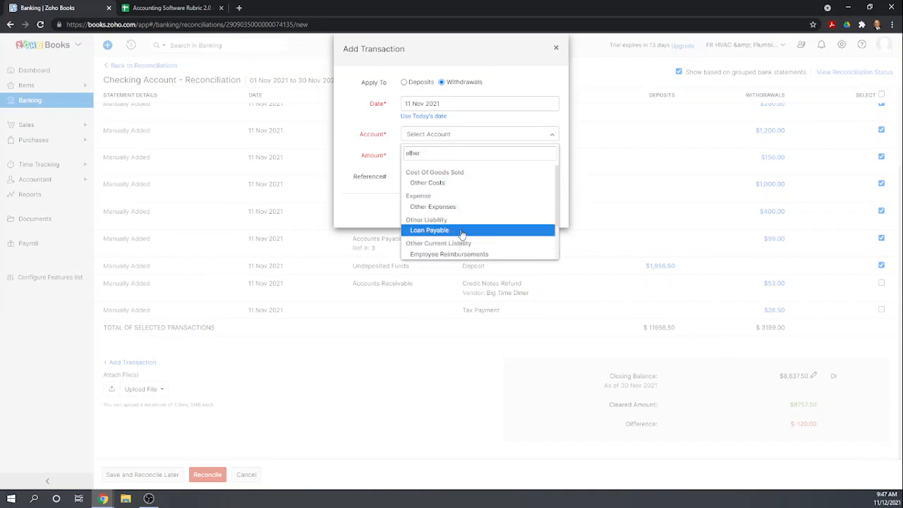
left_click(455, 207)
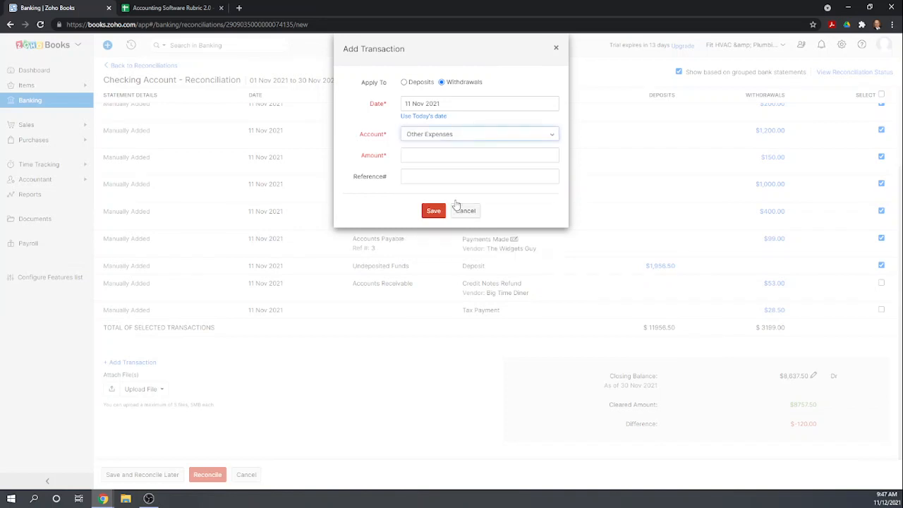
left_click(423, 156)
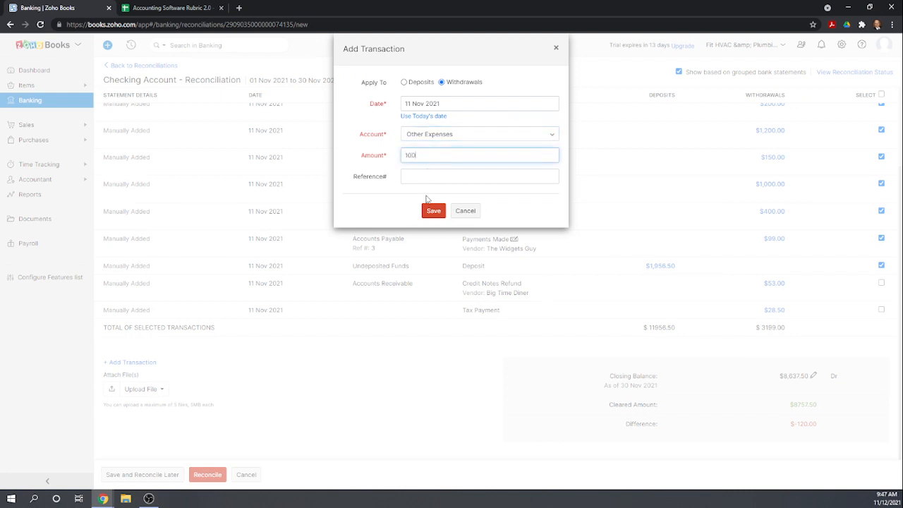
left_click(425, 180)
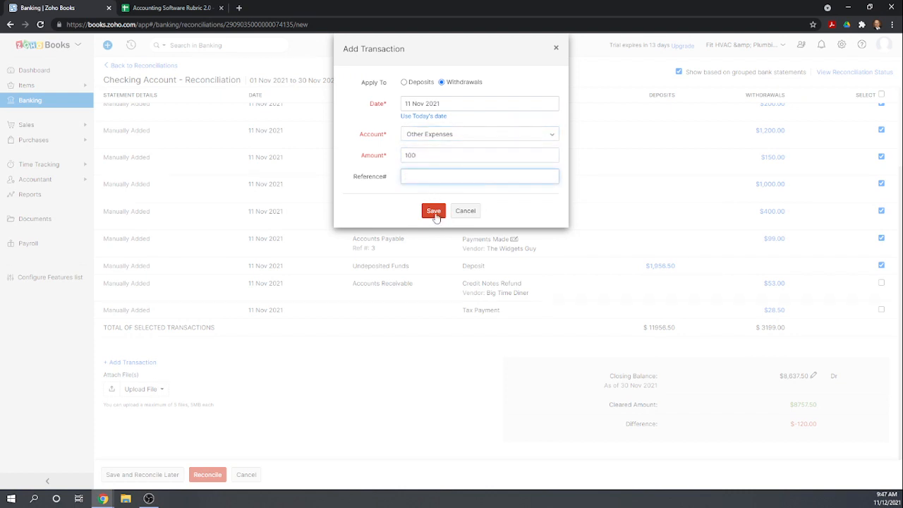
left_click(433, 212)
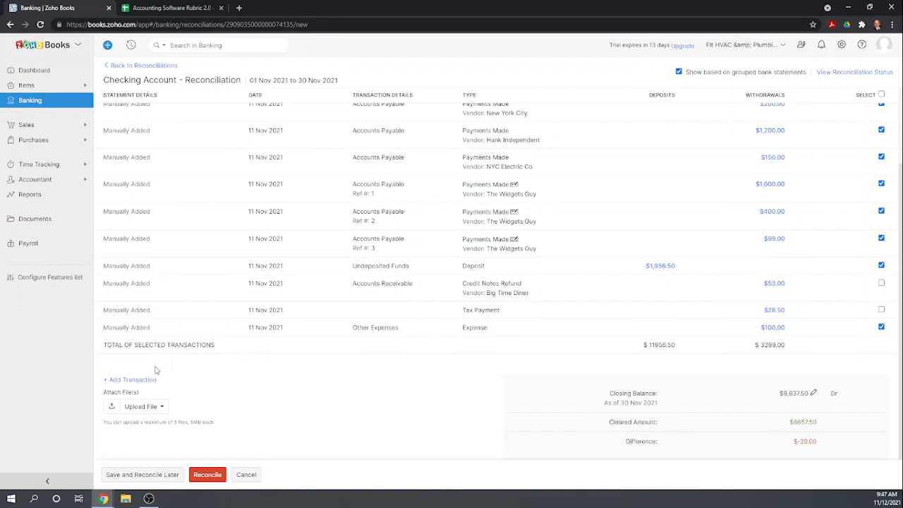
Start another transaction in the reconciliation and try Other Charges as its deposit account
left_click(137, 382)
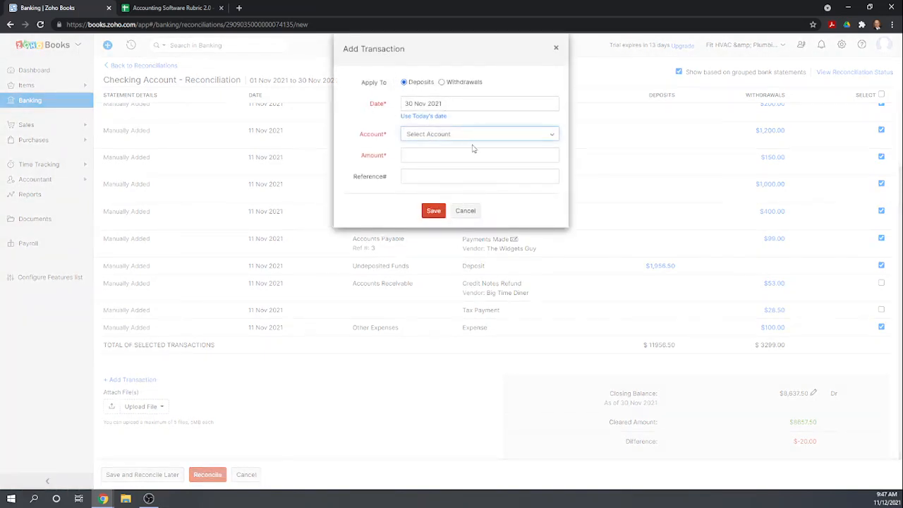
left_click(436, 138)
left_click(436, 138)
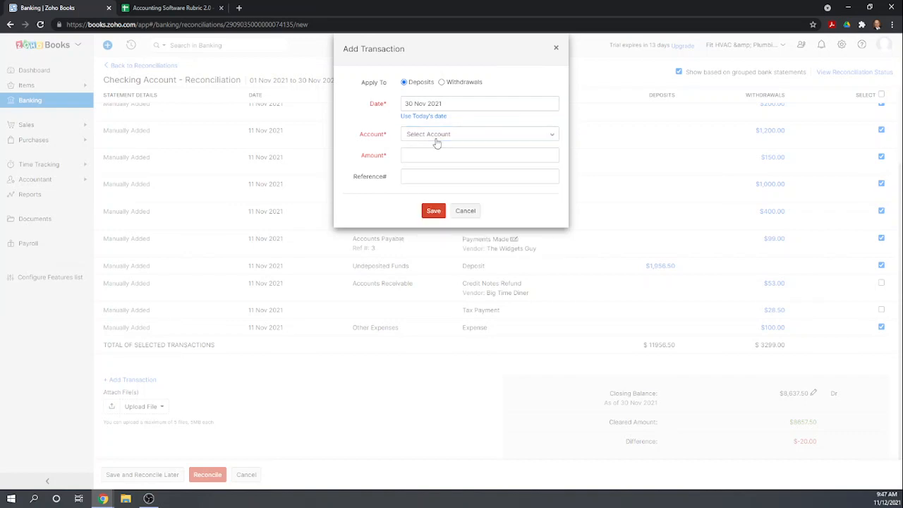
left_click(437, 139)
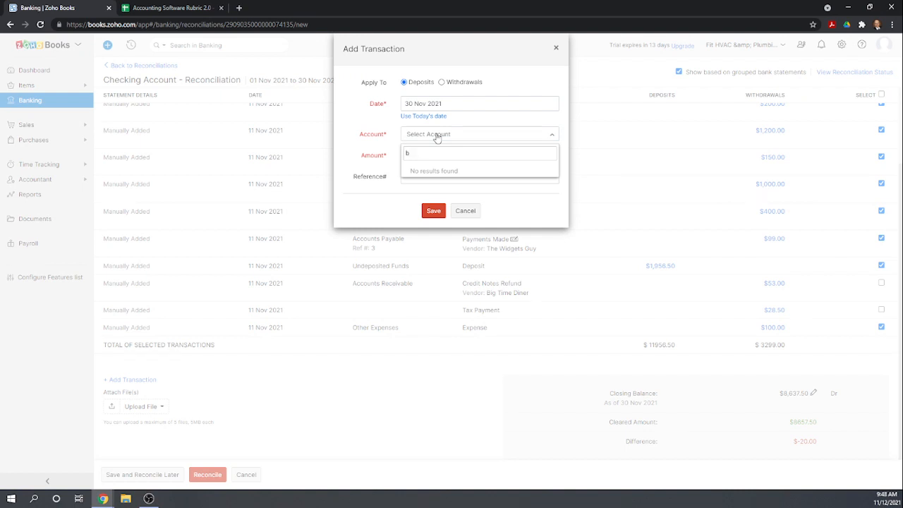
key("BackSpace")
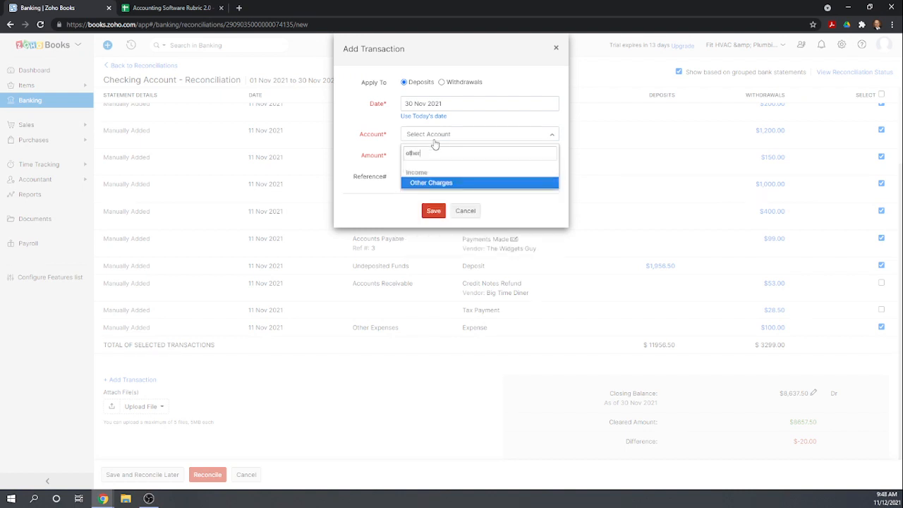
left_click(437, 185)
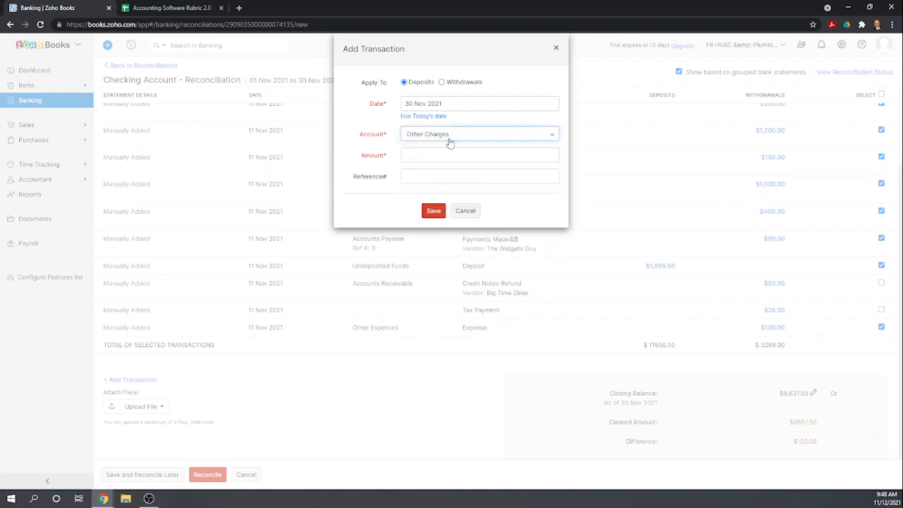
left_click(448, 137)
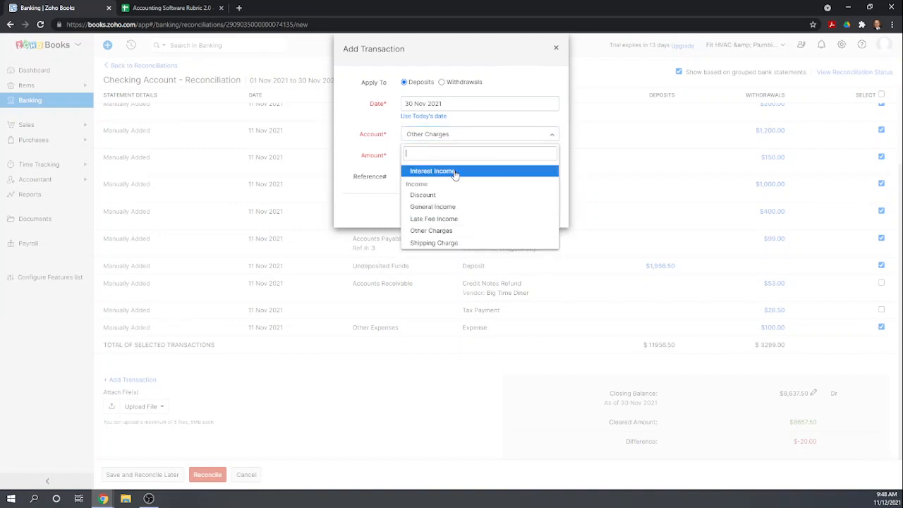
Make the new transaction a withdrawal dated 30 Nov 2021 to Other Expenses with an amount of 20, and save it
left_click(442, 82)
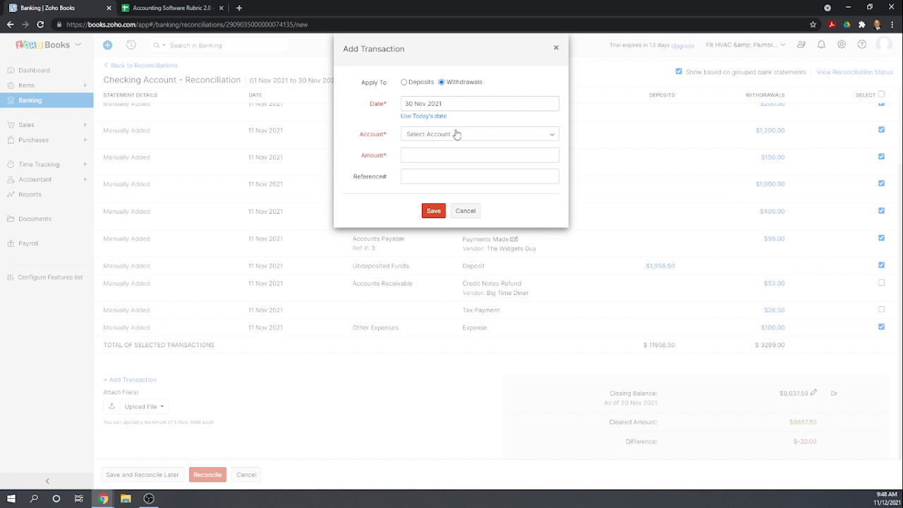
left_click(455, 134)
type("oth")
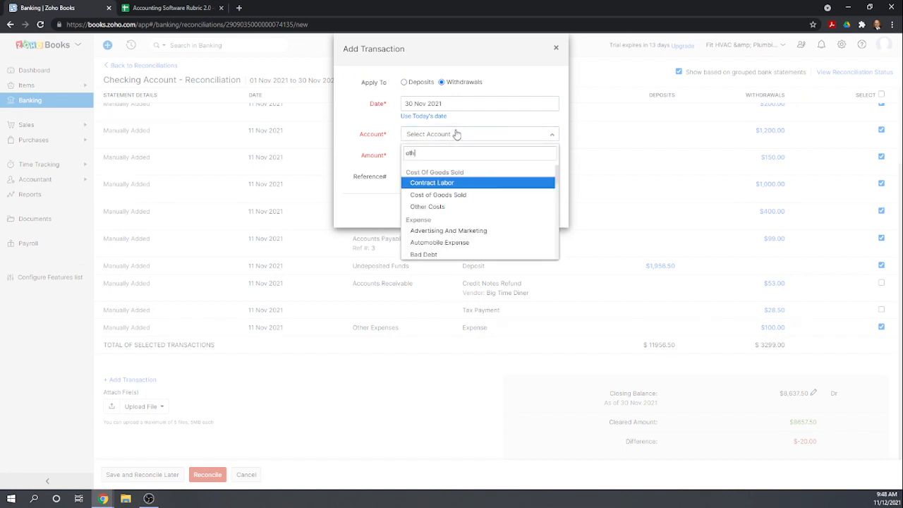
type("er")
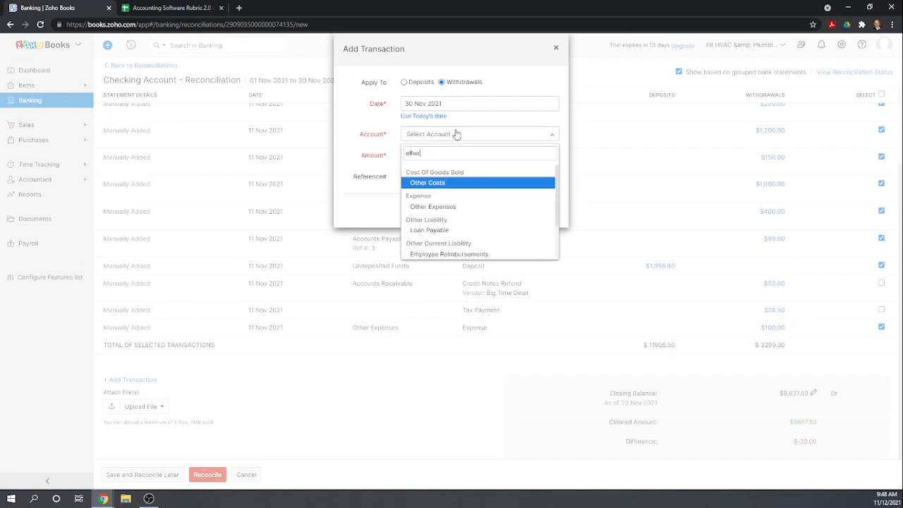
left_click(445, 208)
left_click(426, 157)
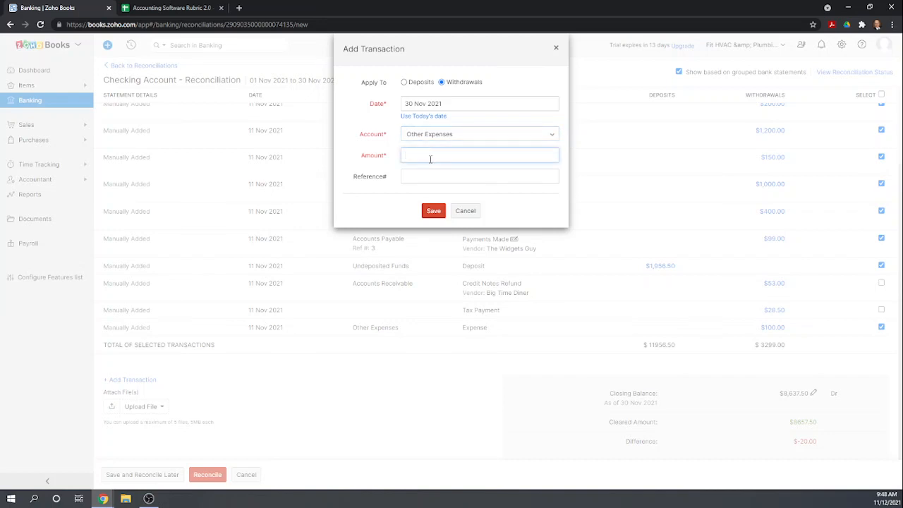
left_click(450, 177)
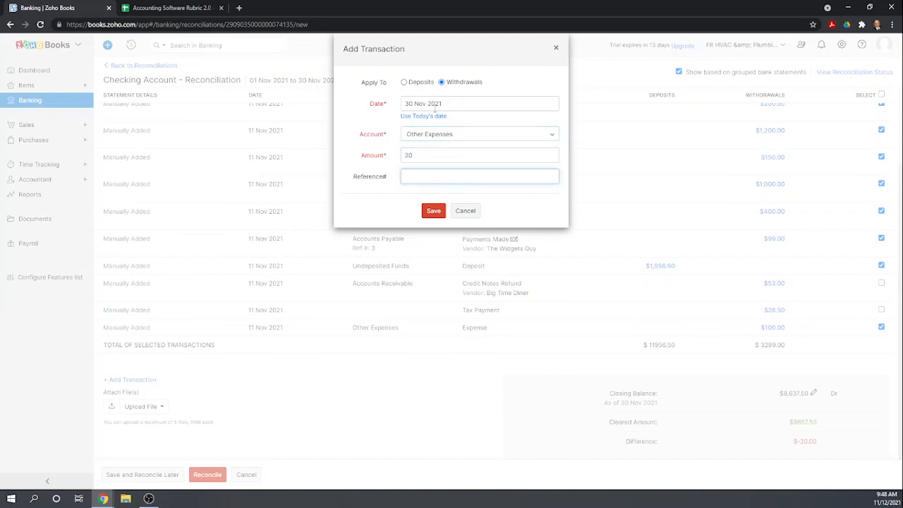
left_click(433, 215)
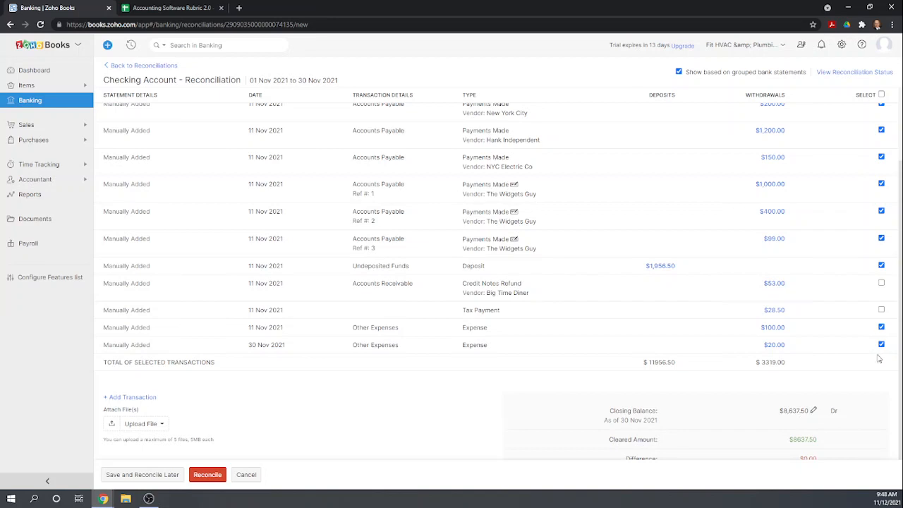
Finalize the Checking Account reconciliation for 01 Nov 2021 to 30 Nov 2021 without adding any further transaction
scroll(879, 360, "down", 1)
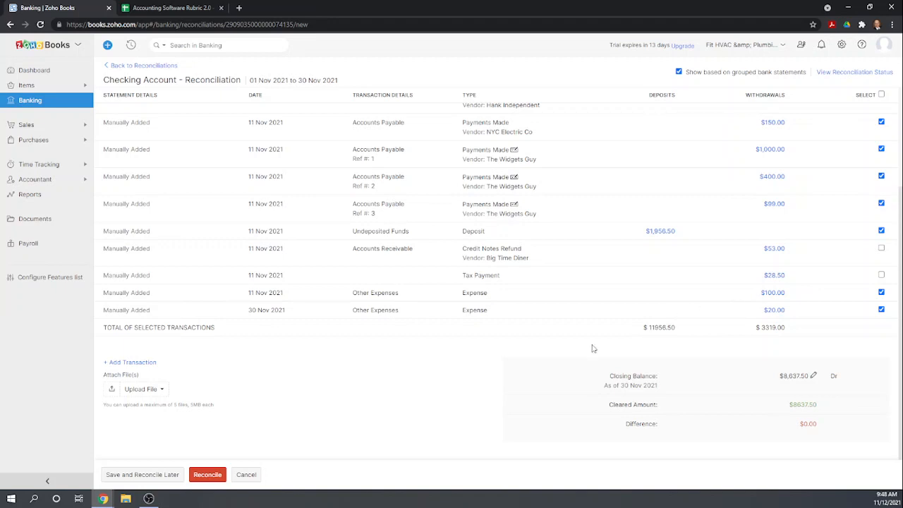
left_click(136, 365)
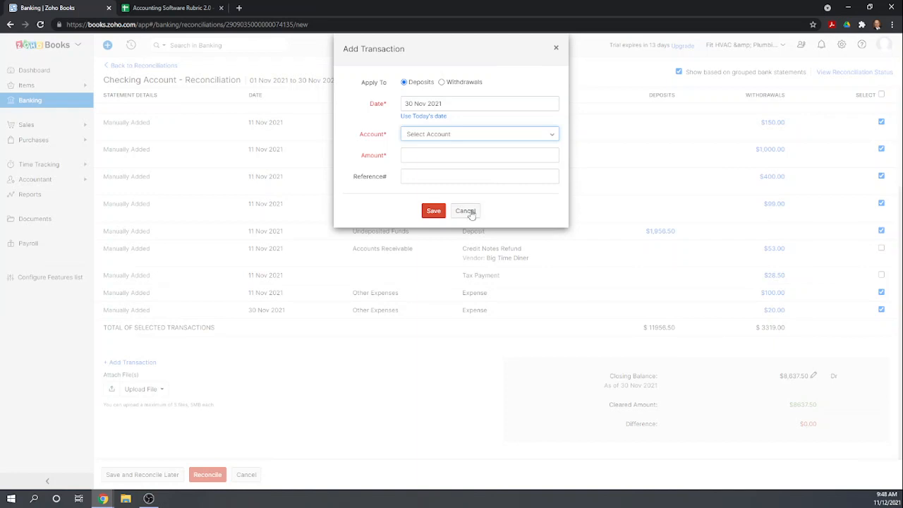
left_click(466, 210)
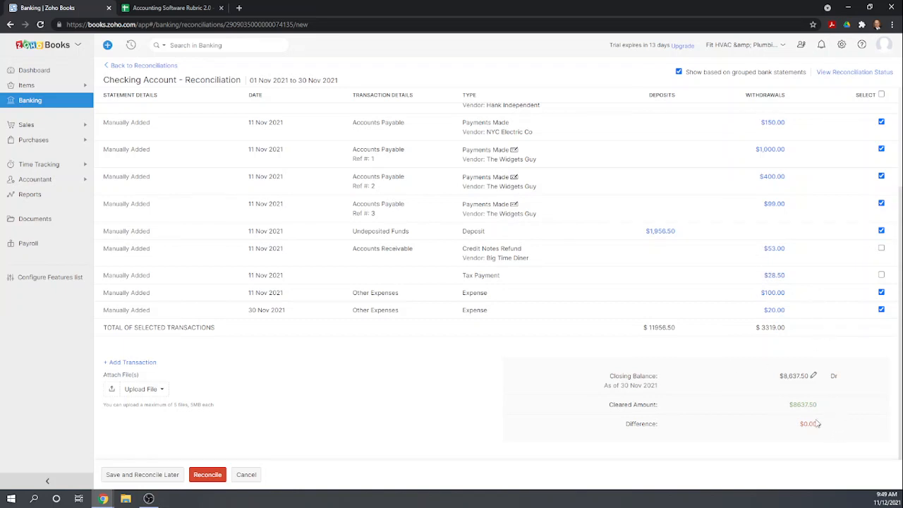
left_click(206, 475)
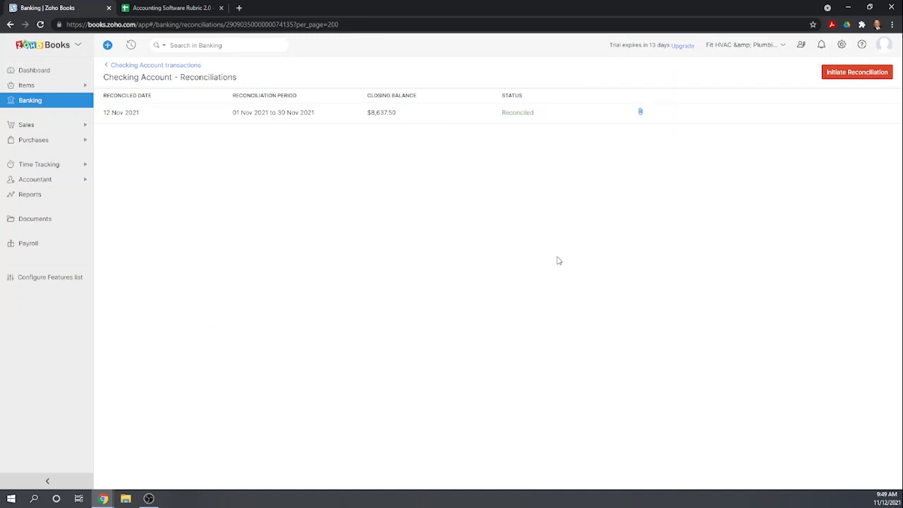
Open the completed reconciliation's details and examine the unmatched books transactions in its Reconciliation Status report
left_click(519, 115)
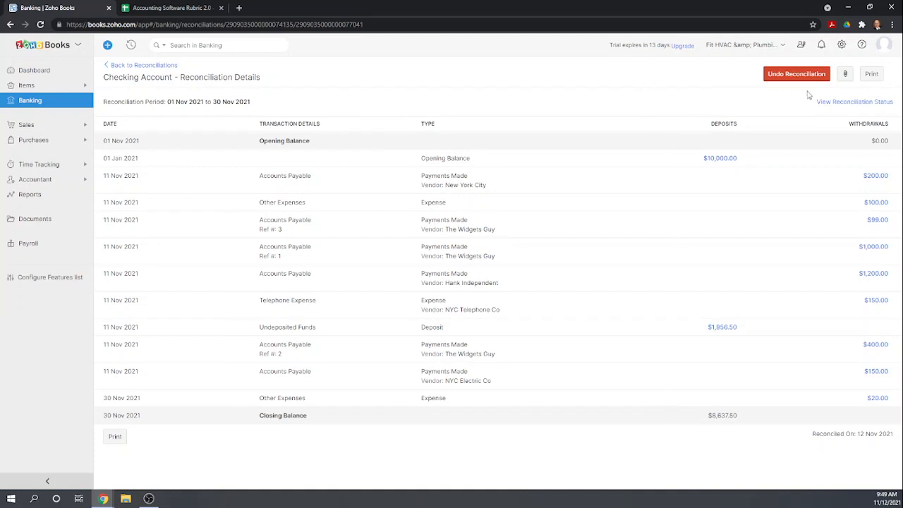
left_click(850, 103)
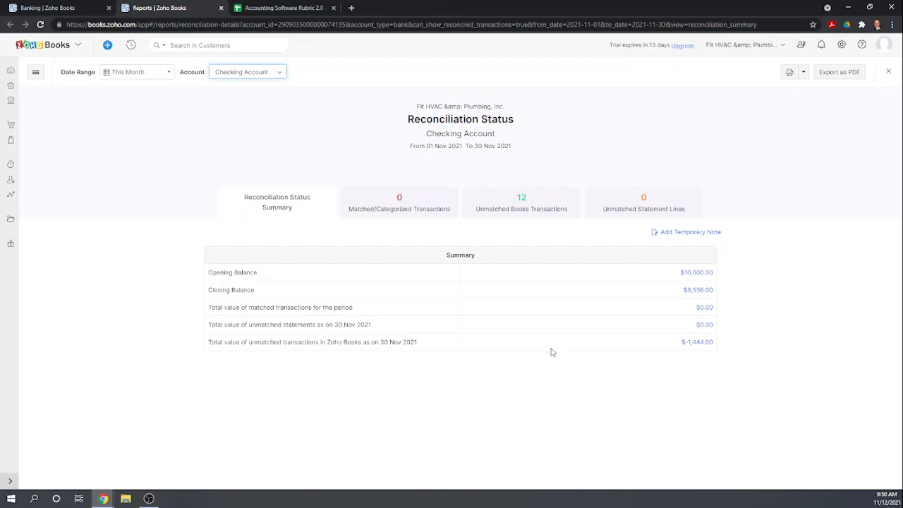
left_click(524, 206)
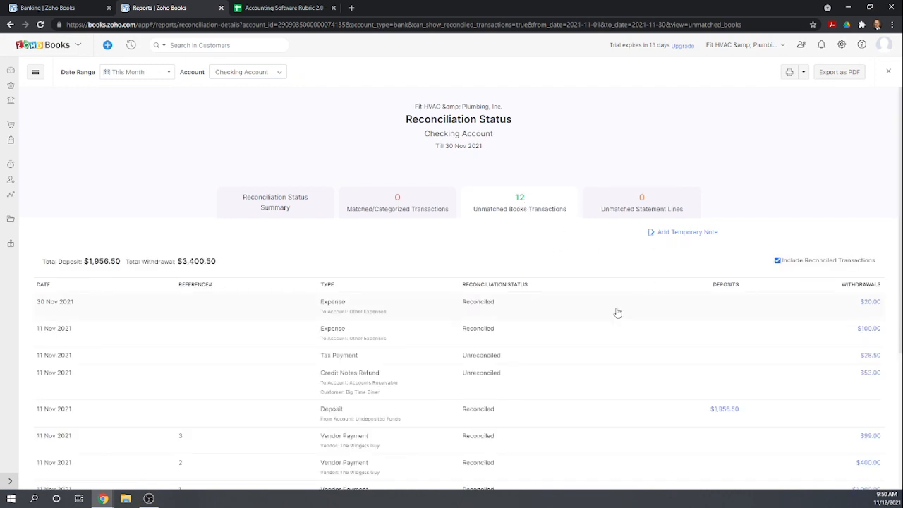
Review the reconciliation status of each deposit and withdrawal listed under the Checking Account's unmatched books transactions
scroll(617, 304, "down", 1)
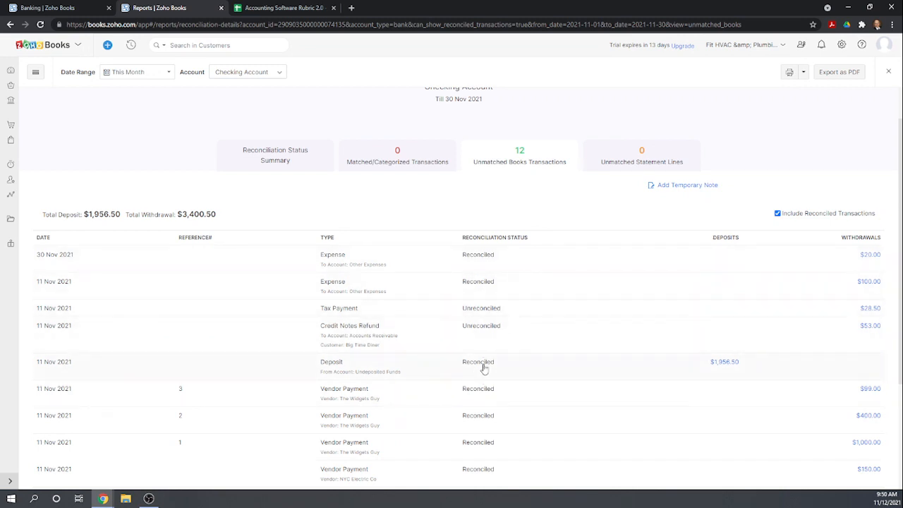
scroll(557, 341, "down", 3)
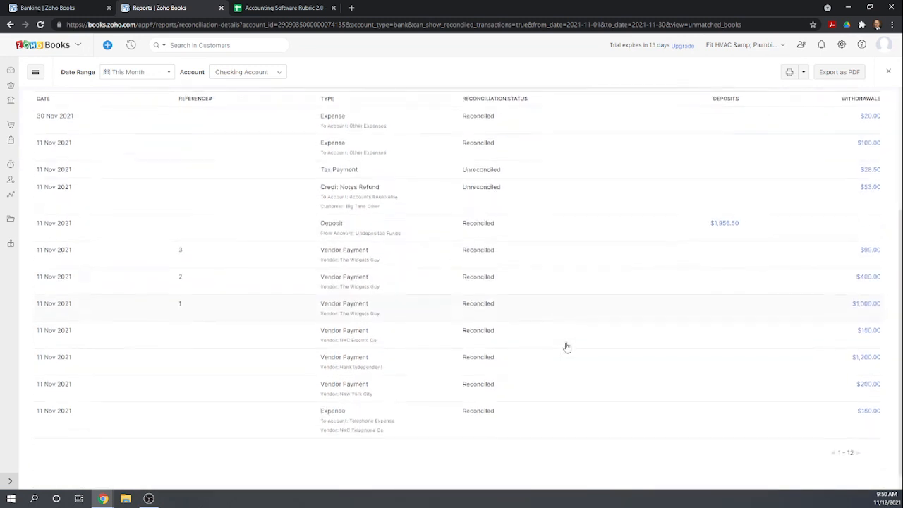
scroll(574, 346, "up", 2)
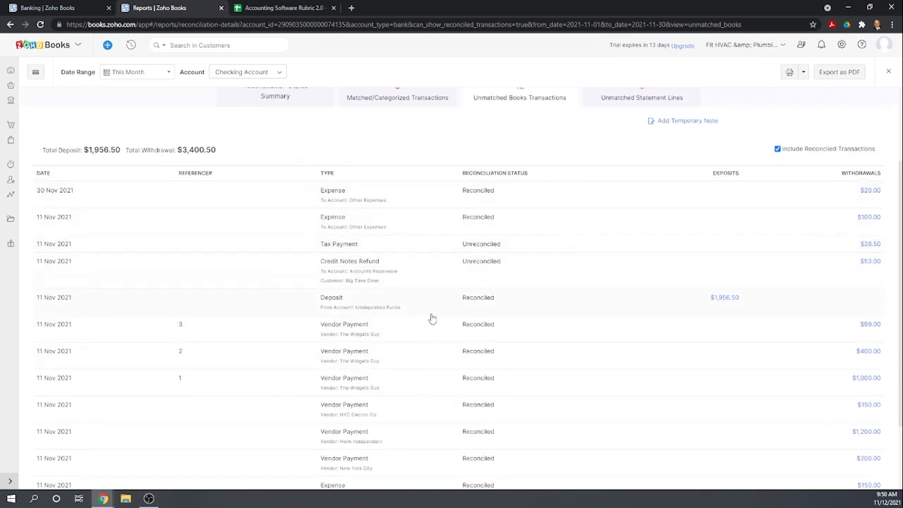
scroll(604, 375, "down", 2)
scroll(606, 369, "up", 4)
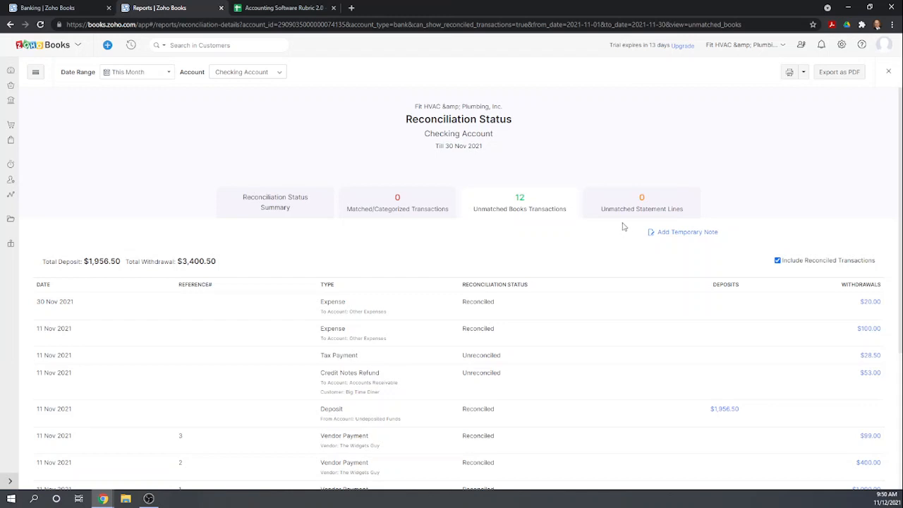
scroll(550, 226, "down", 2)
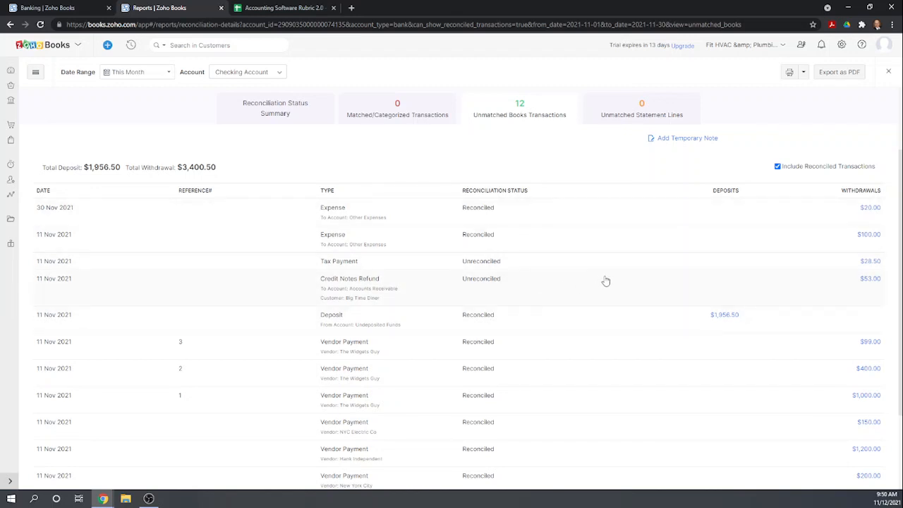
scroll(605, 281, "down", 1)
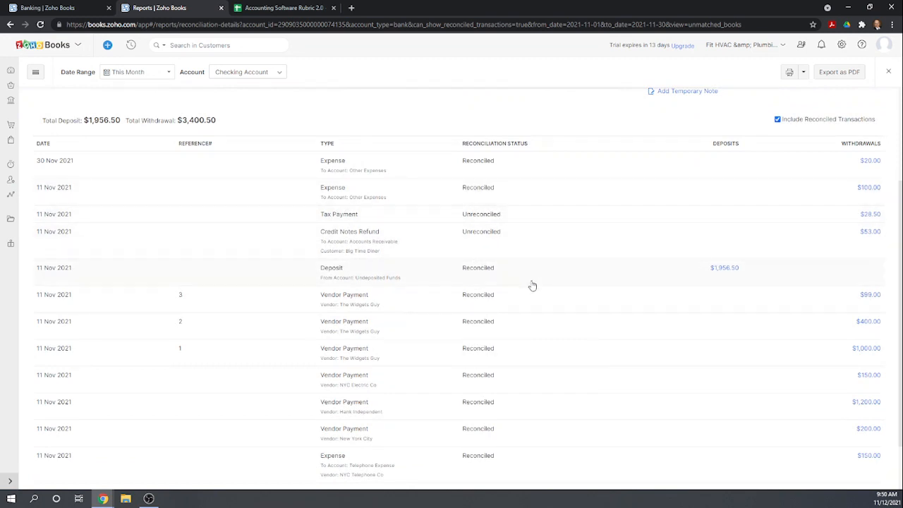
scroll(564, 282, "down", 1)
scroll(580, 278, "down", 1)
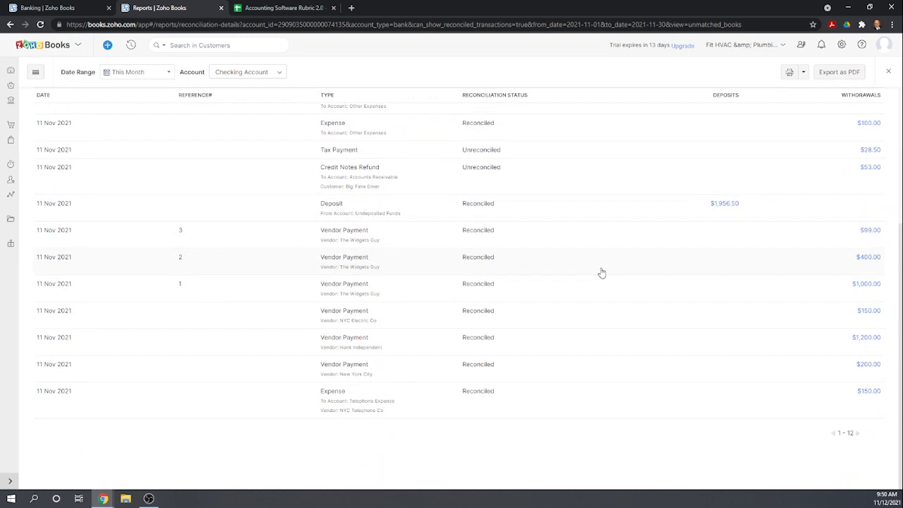
scroll(604, 271, "up", 3)
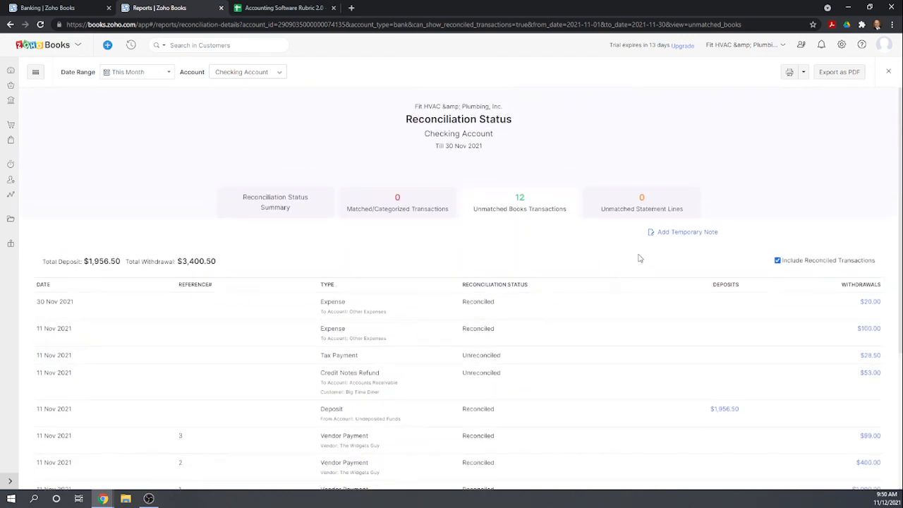
scroll(588, 309, "down", 3)
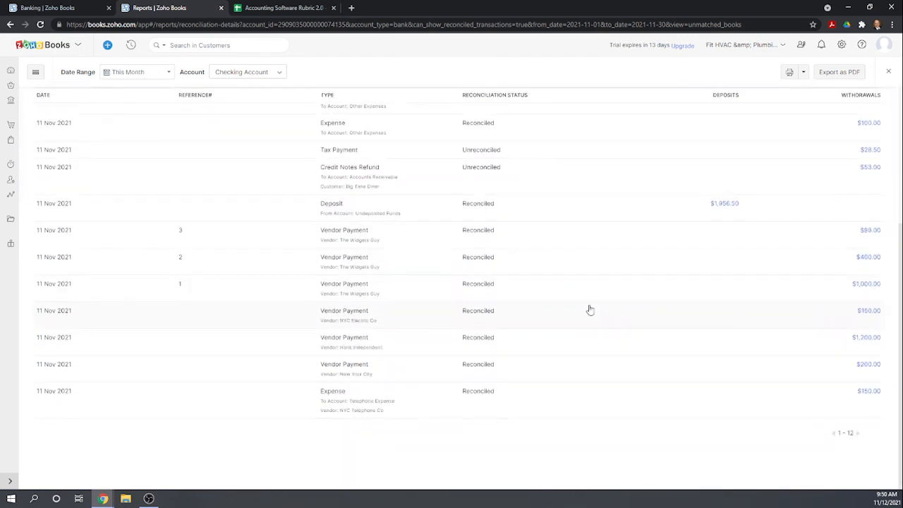
scroll(594, 312, "up", 1)
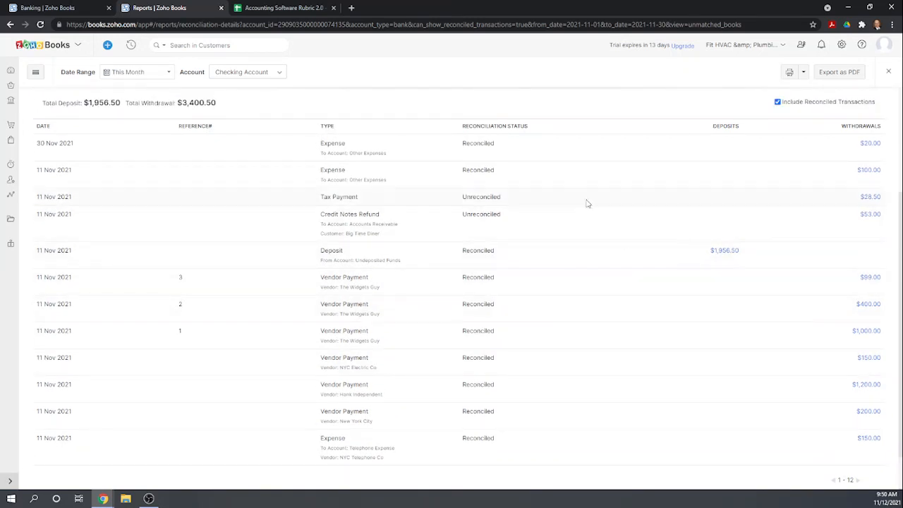
scroll(453, 218, "up", 3)
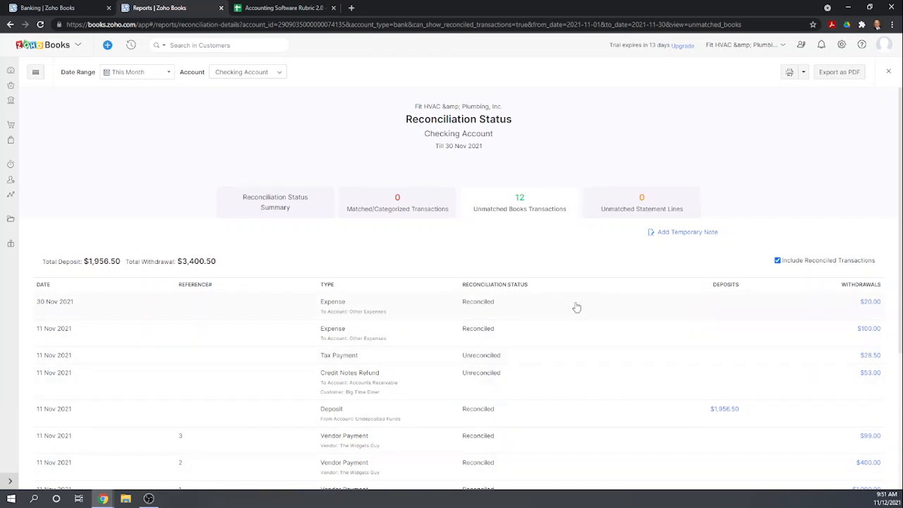
scroll(534, 237, "down", 1)
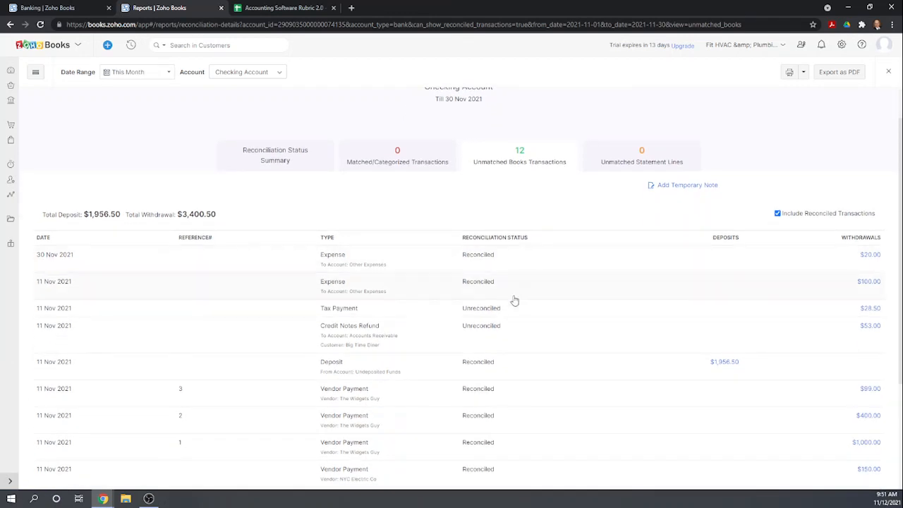
scroll(604, 211, "up", 1)
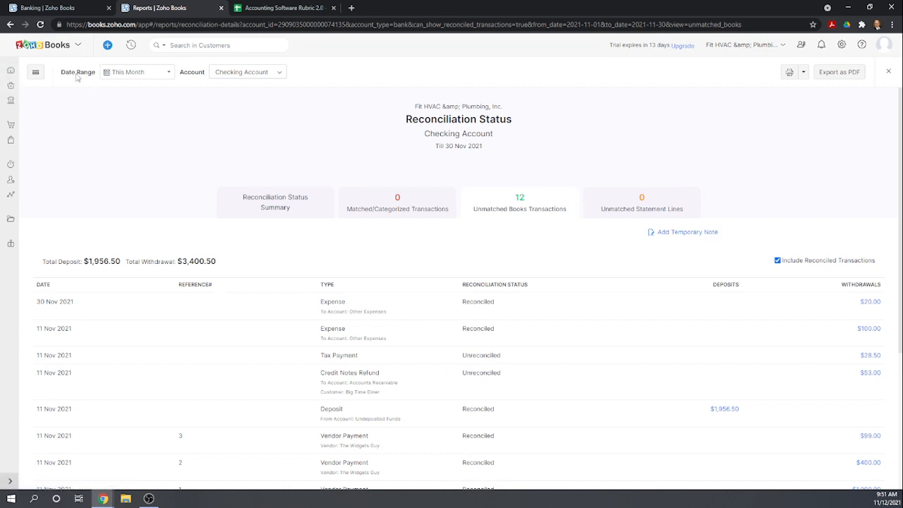
Open the Reconciliation Status report from the Banking section of the reports list and look through its transactions
left_click(10, 72)
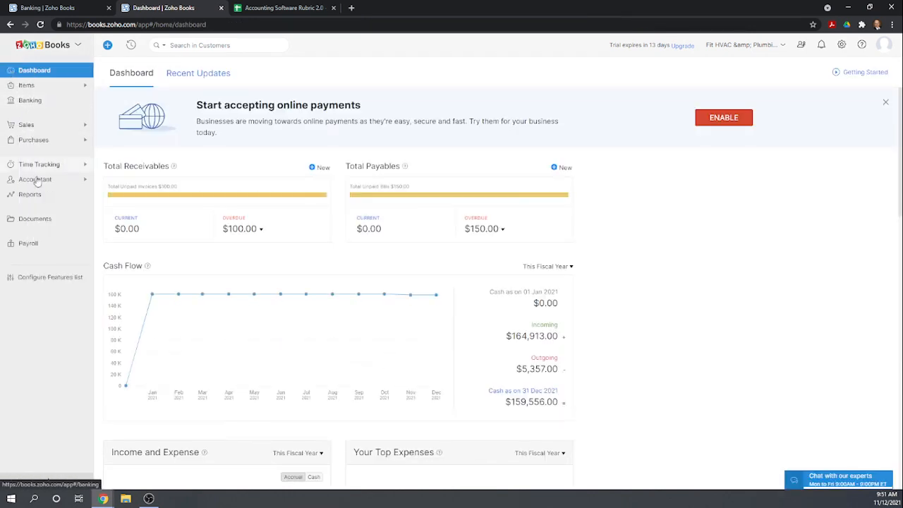
left_click(34, 199)
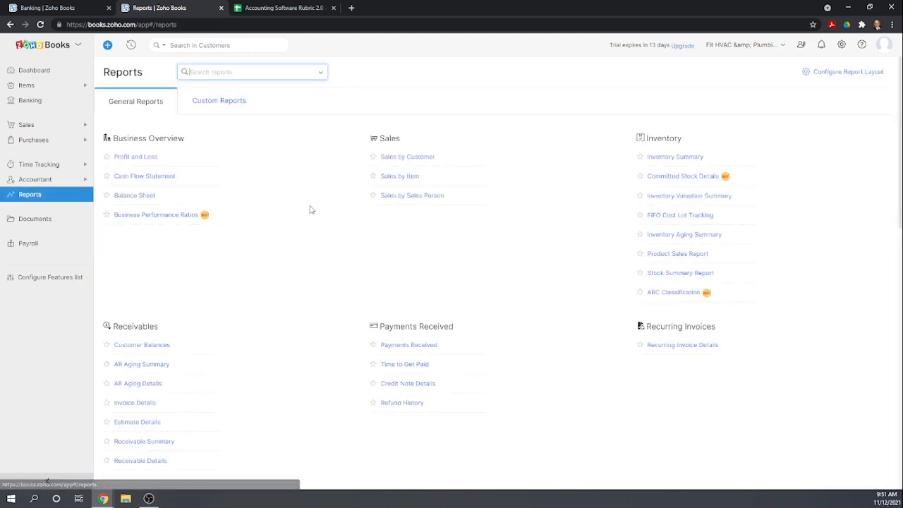
scroll(517, 224, "down", 2)
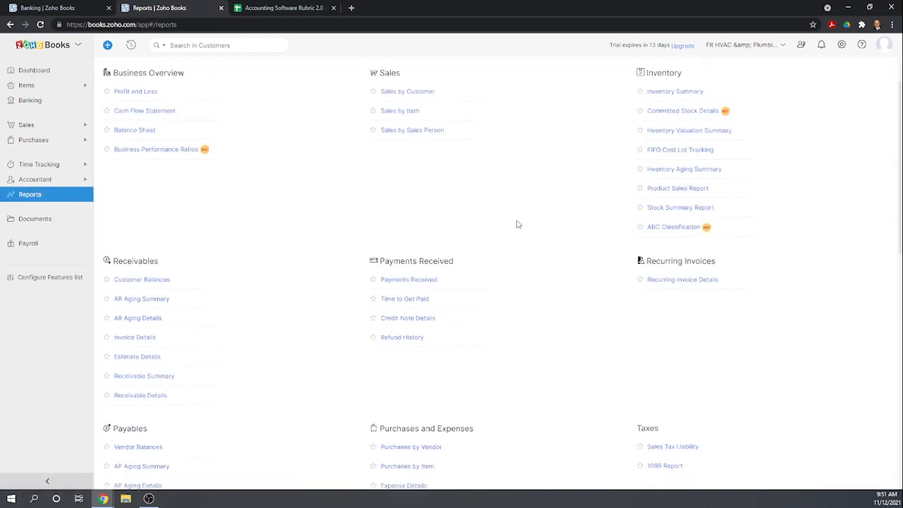
scroll(517, 225, "down", 4)
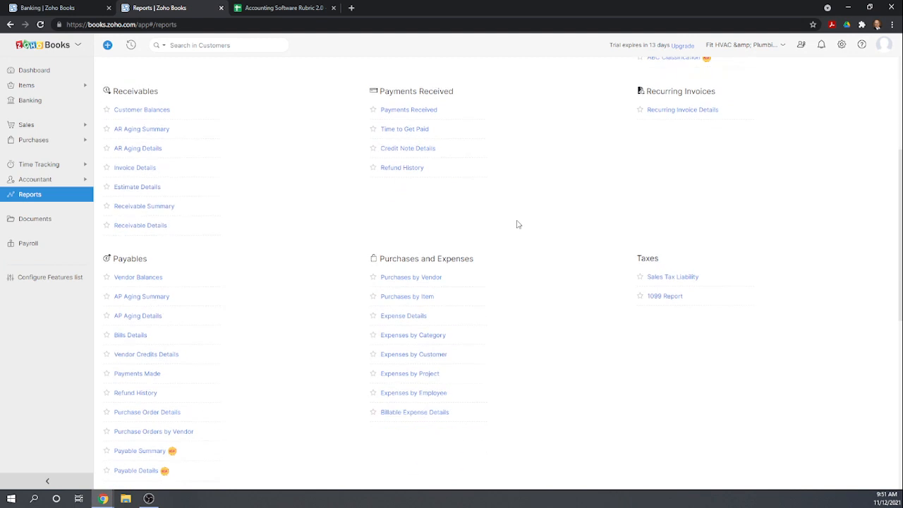
scroll(519, 223, "down", 2)
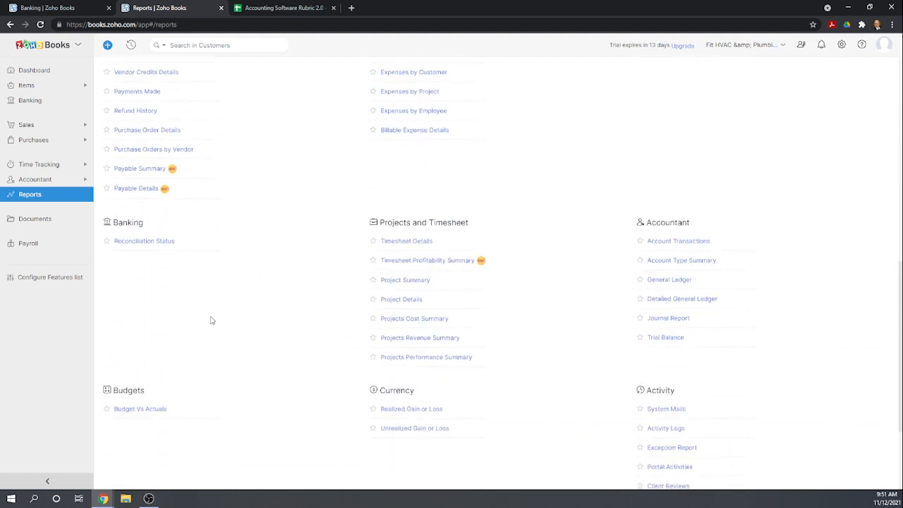
left_click(150, 242)
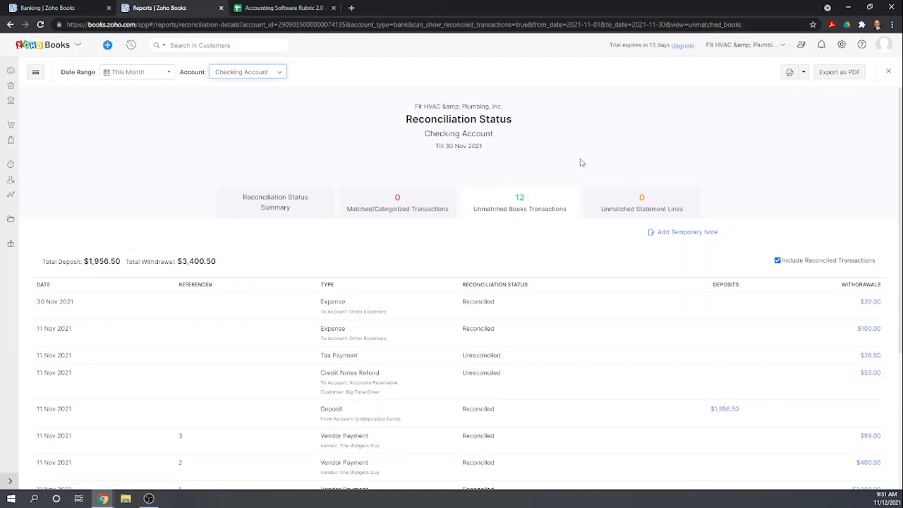
scroll(582, 162, "down", 2)
scroll(585, 163, "down", 1)
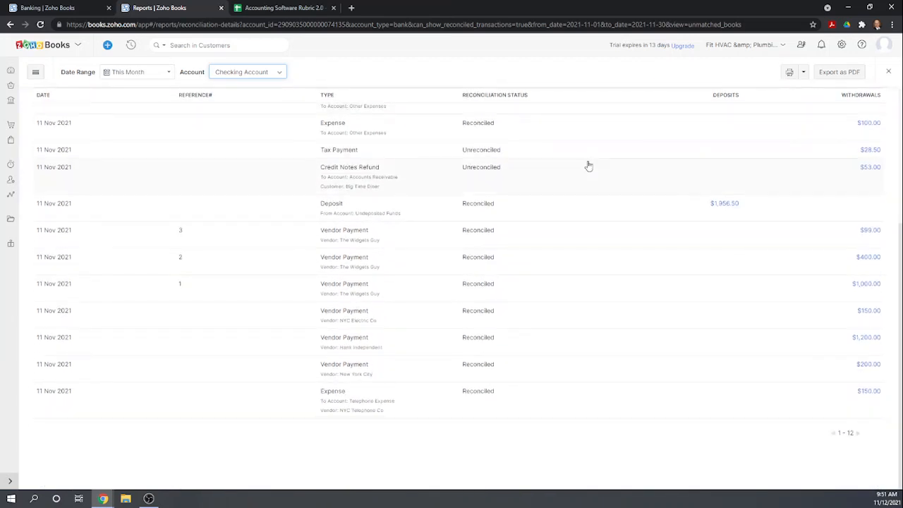
scroll(588, 163, "up", 3)
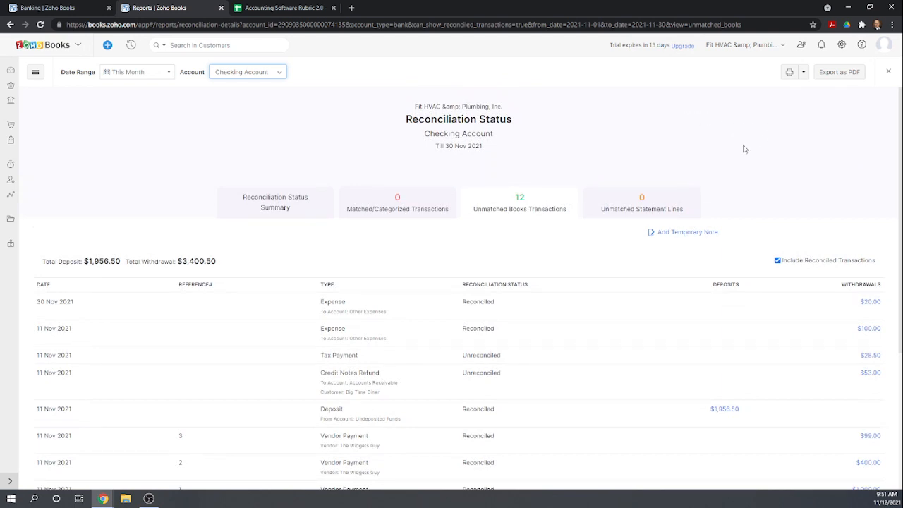
Exclude reconciled transactions from the Reconciliation Status report and examine the remaining outstanding items
left_click(777, 261)
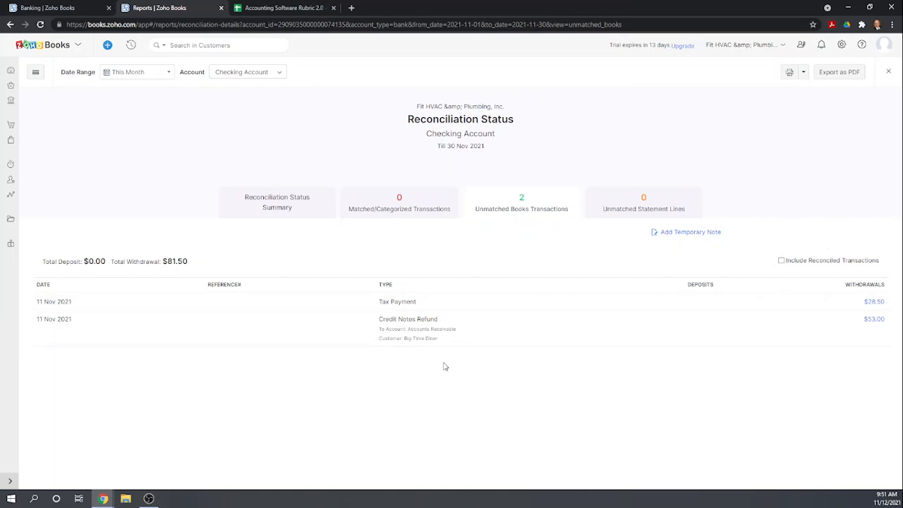
left_click_drag(428, 290, 450, 357)
left_click(525, 378)
In the Accounting Software Rubric sheet, score Open Bank Reconciliation 1, Enter ending balance of checking accounting 1, and Enter Monthly Service Fee 0
left_click(262, 10)
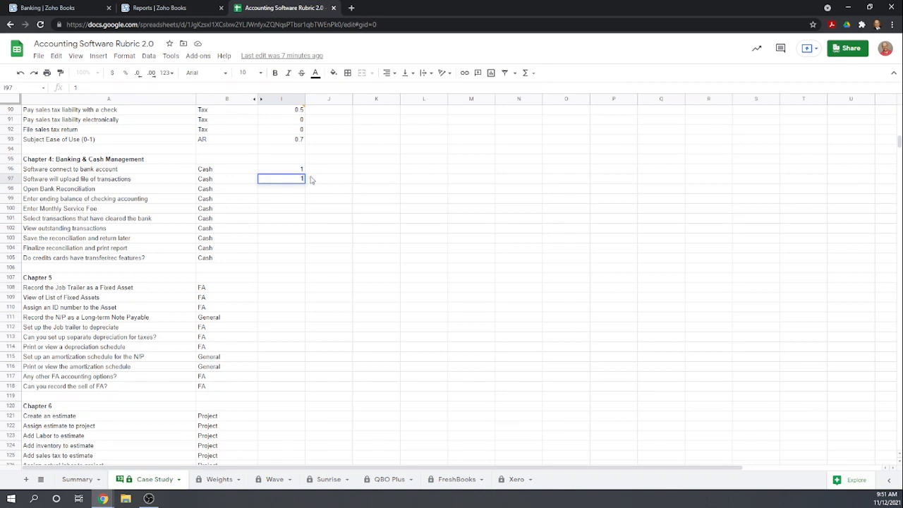
left_click(280, 189)
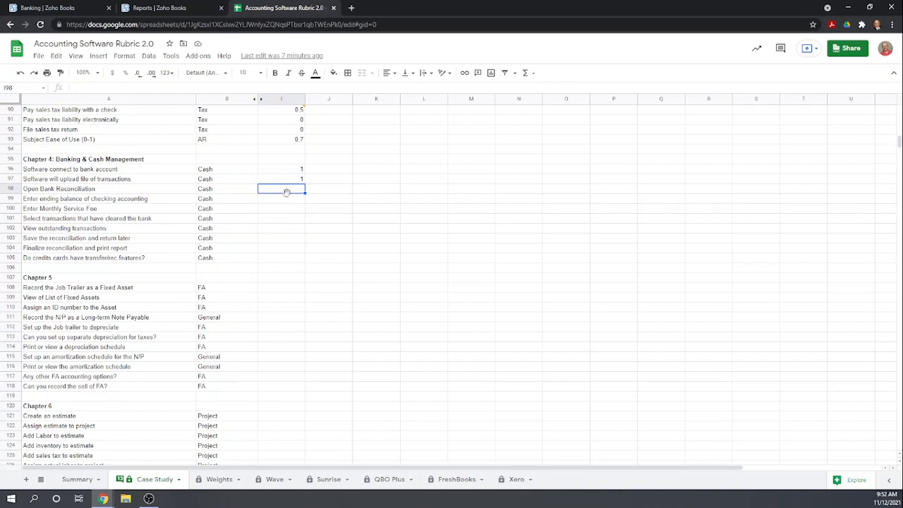
type("1")
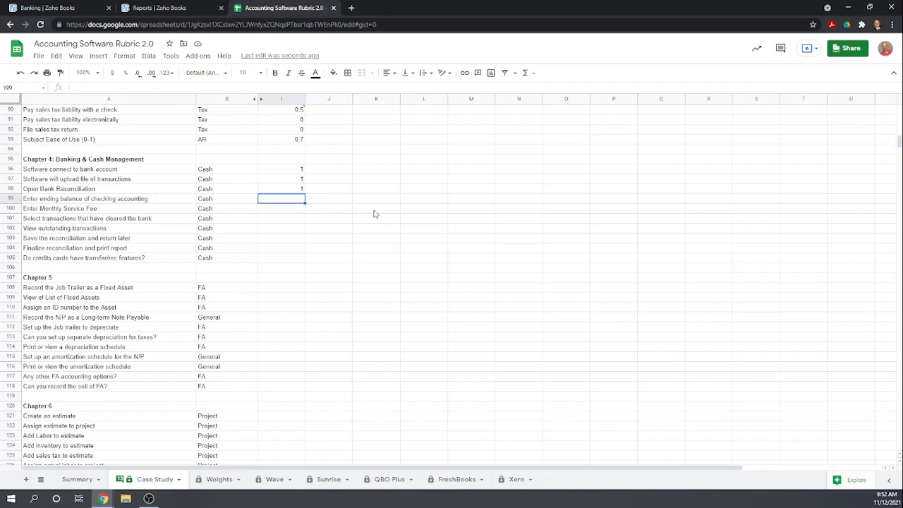
type("1")
key("Return")
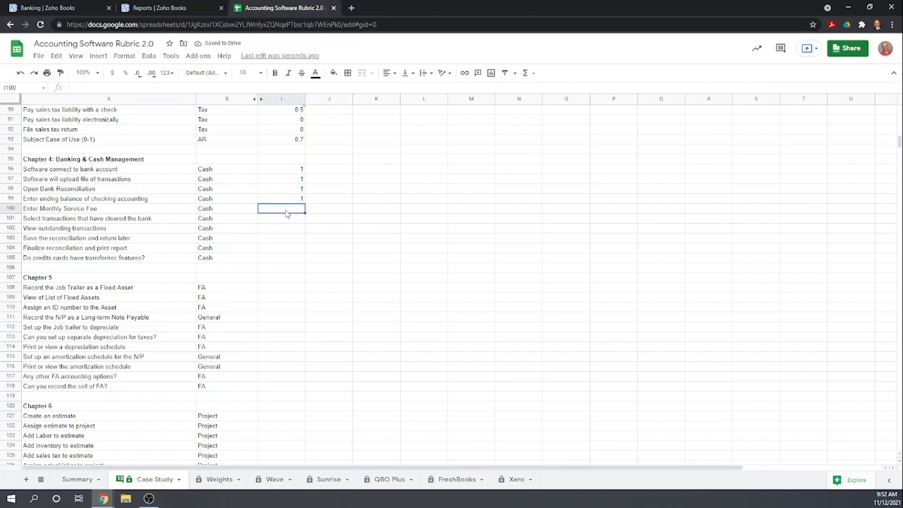
type("0")
key("Return")
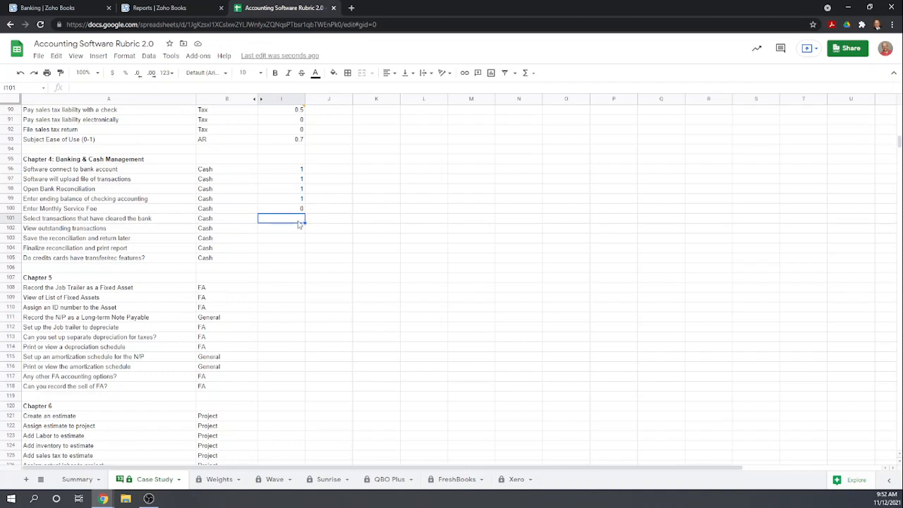
Score 1 each for selecting cleared transactions, viewing outstanding transactions, saving the reconciliation to return later, and finalizing and printing the report
type("1")
key("Return")
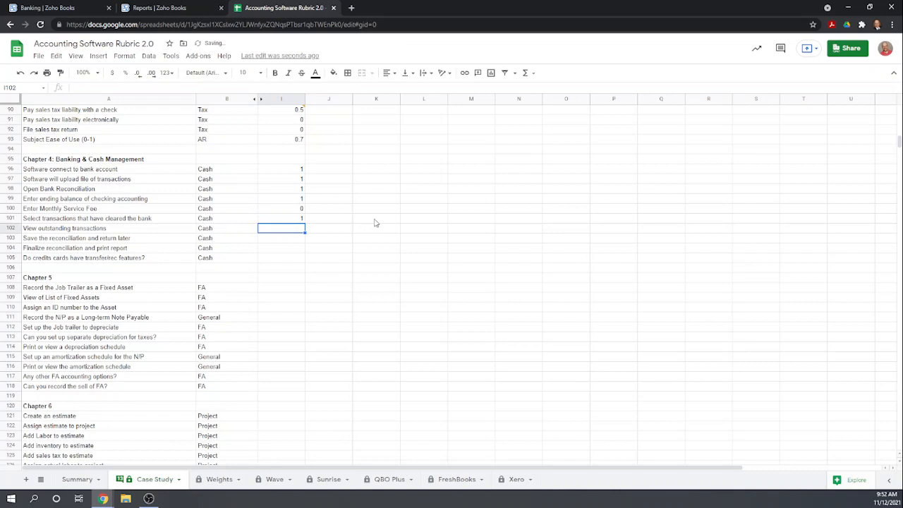
type("1")
key("Return")
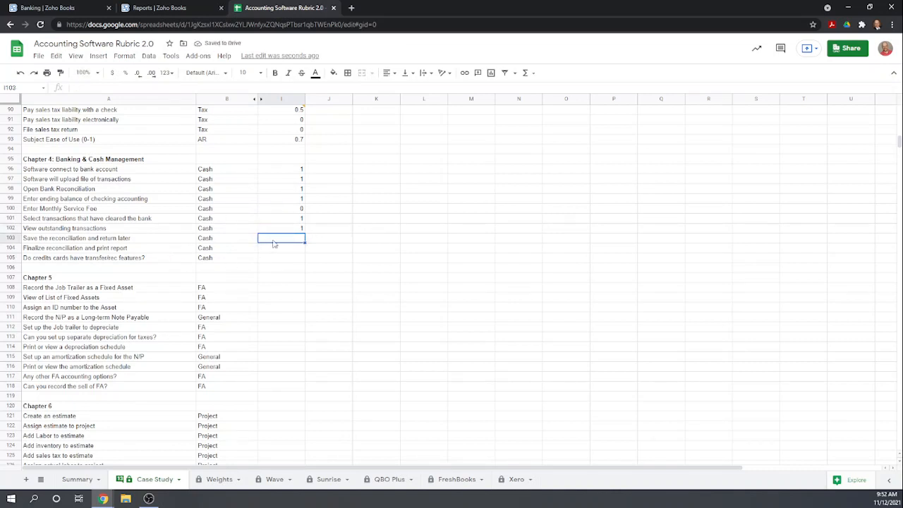
type("1")
key("Return")
type("1")
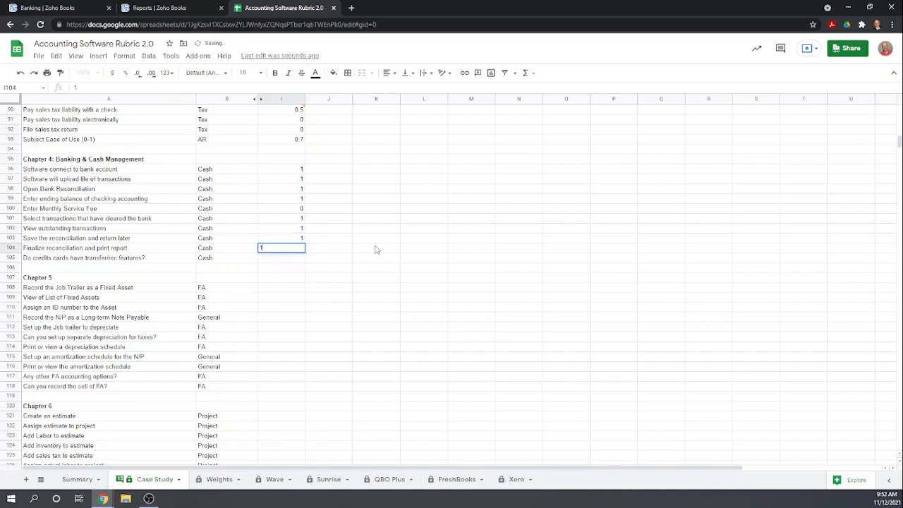
key("Return")
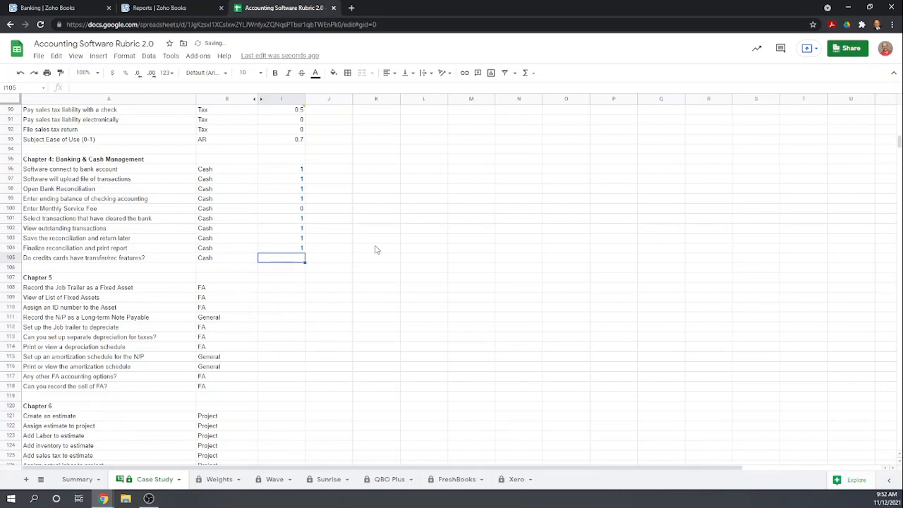
Close the Zoho Books report, open the Credit Card Payable account from the Banking Overview, and check which account actions it offers
left_click(162, 8)
left_click(220, 8)
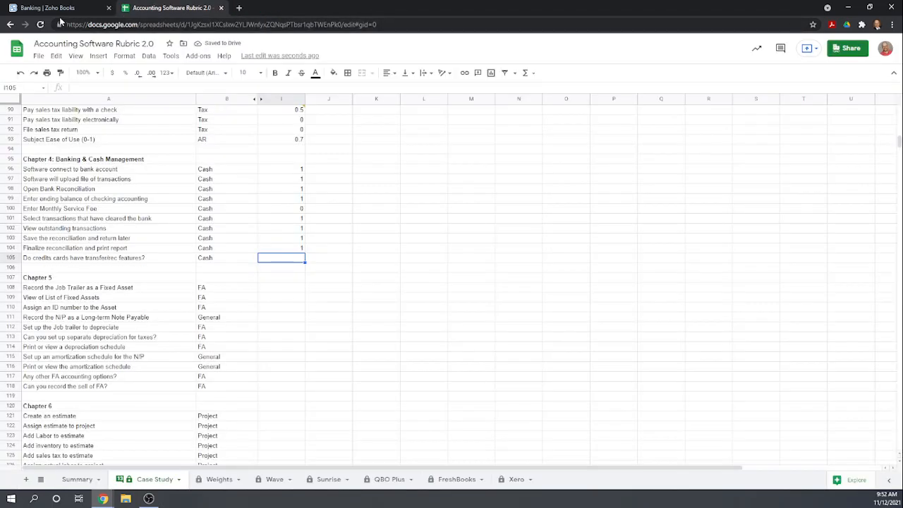
left_click(46, 9)
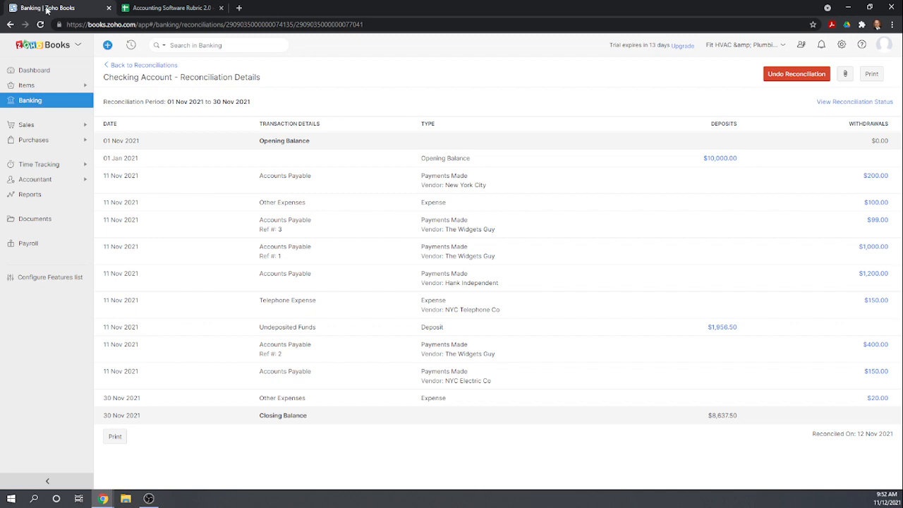
left_click(29, 101)
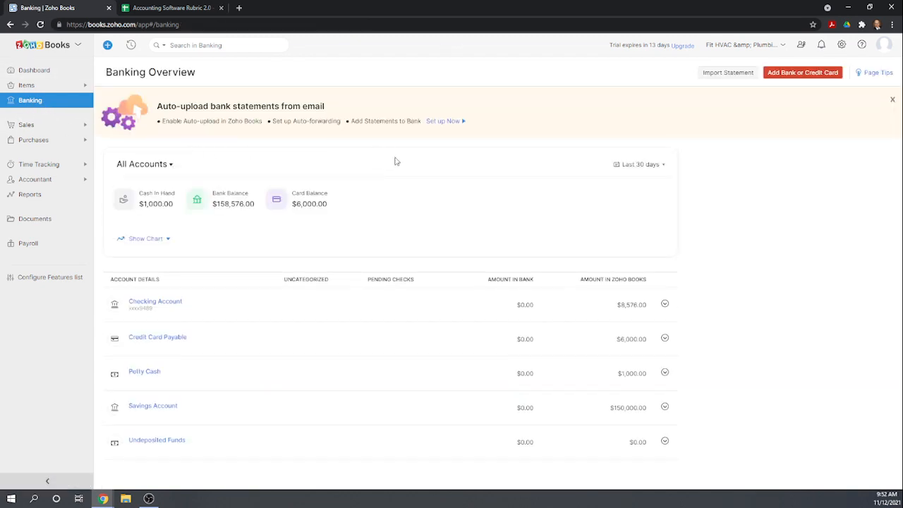
left_click(157, 344)
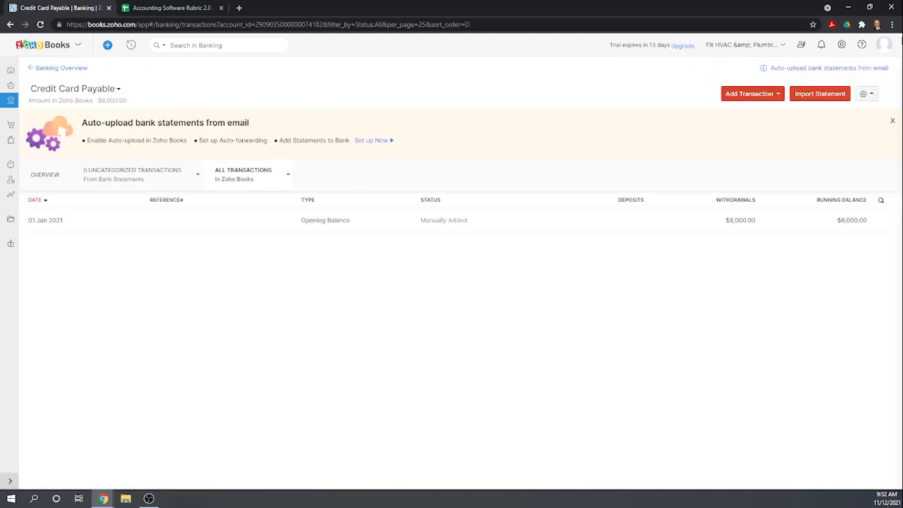
left_click(868, 94)
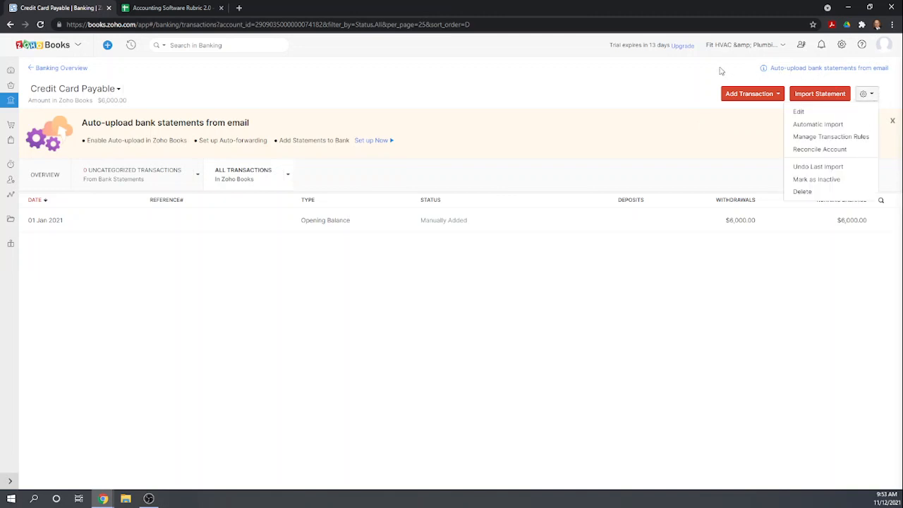
Return to the rubric sheet and score 1 for whether credit cards have transfer/rec features
left_click(161, 7)
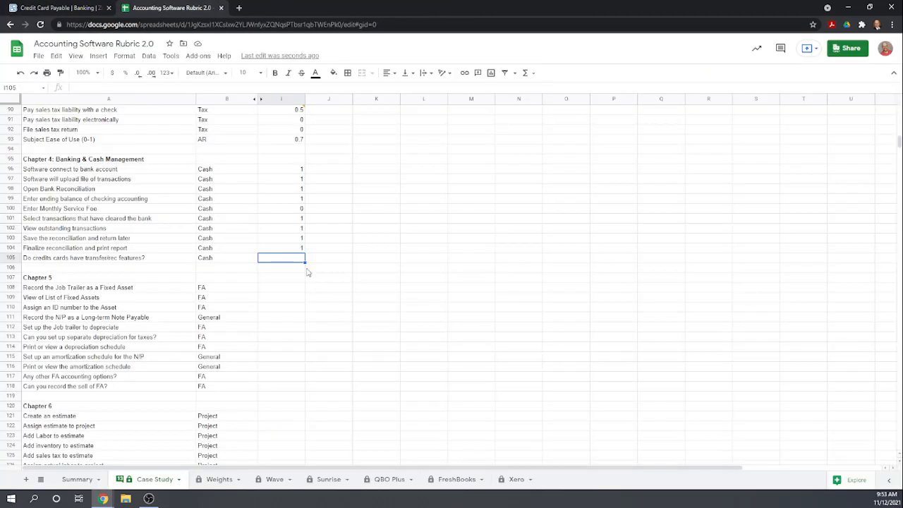
type("1")
key("Return")
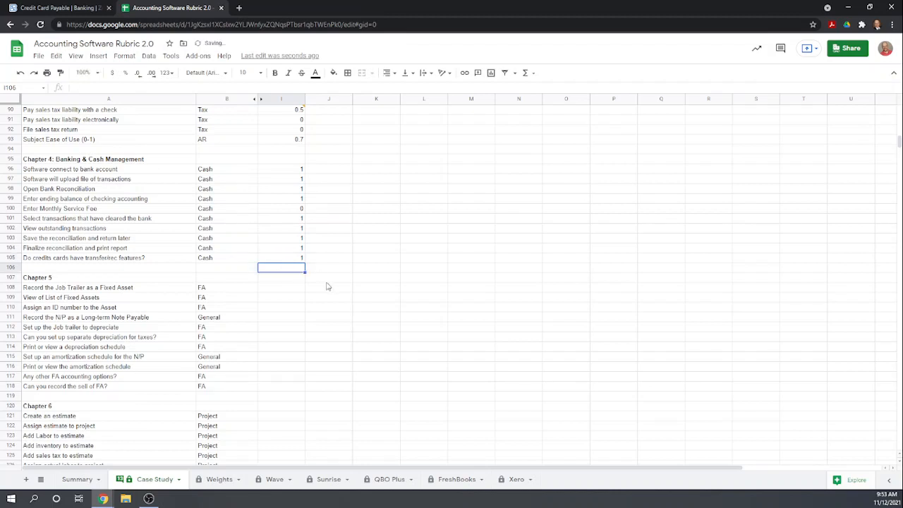